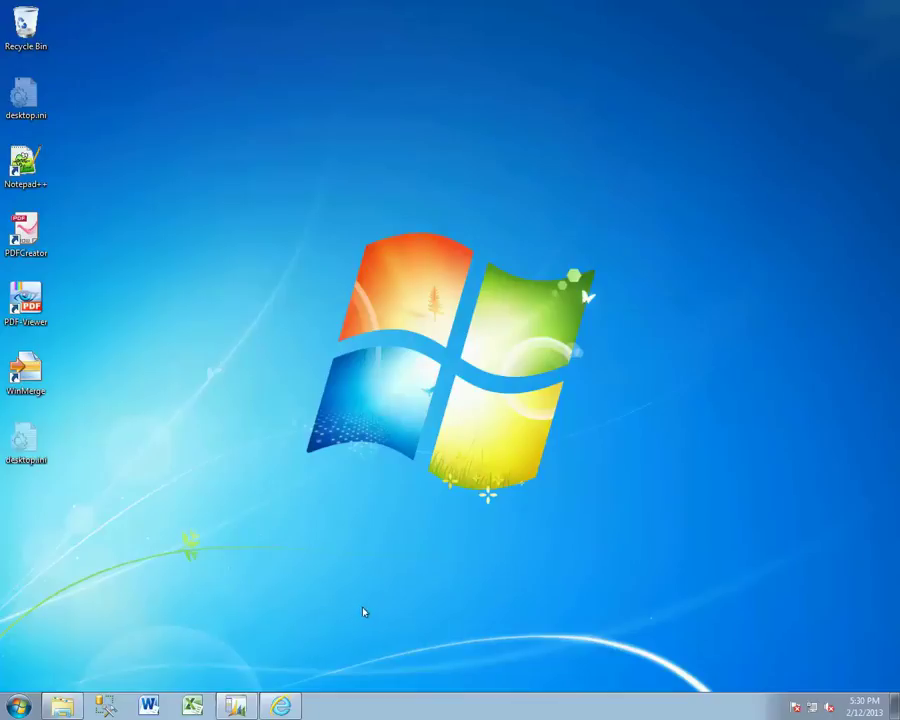
- Bring up the mibuso downloads page, then minimize the browser to the desktop
mouse_move(285, 706)
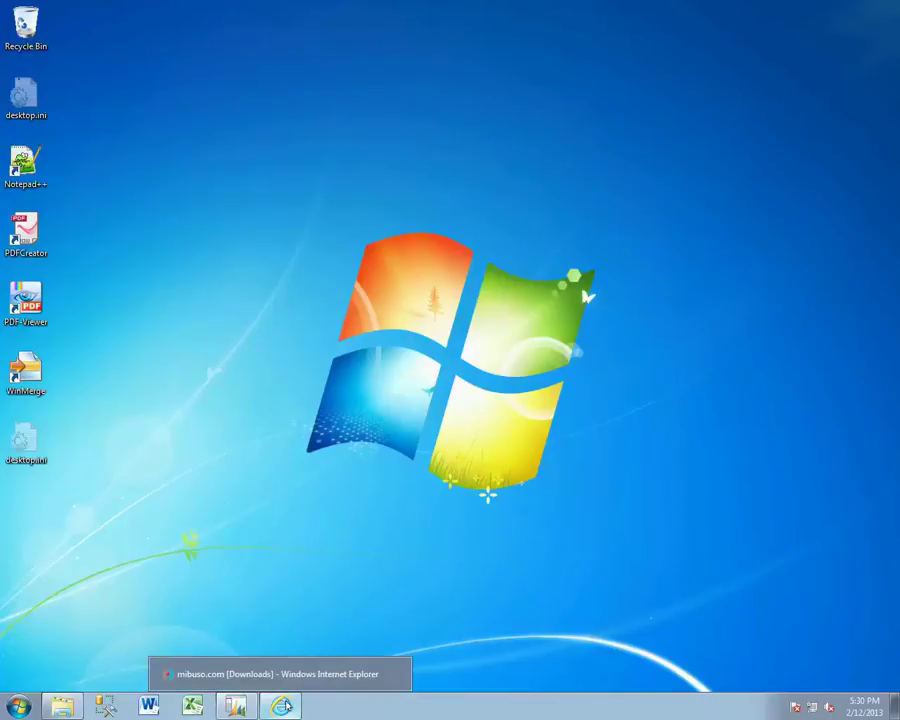
left_click(300, 677)
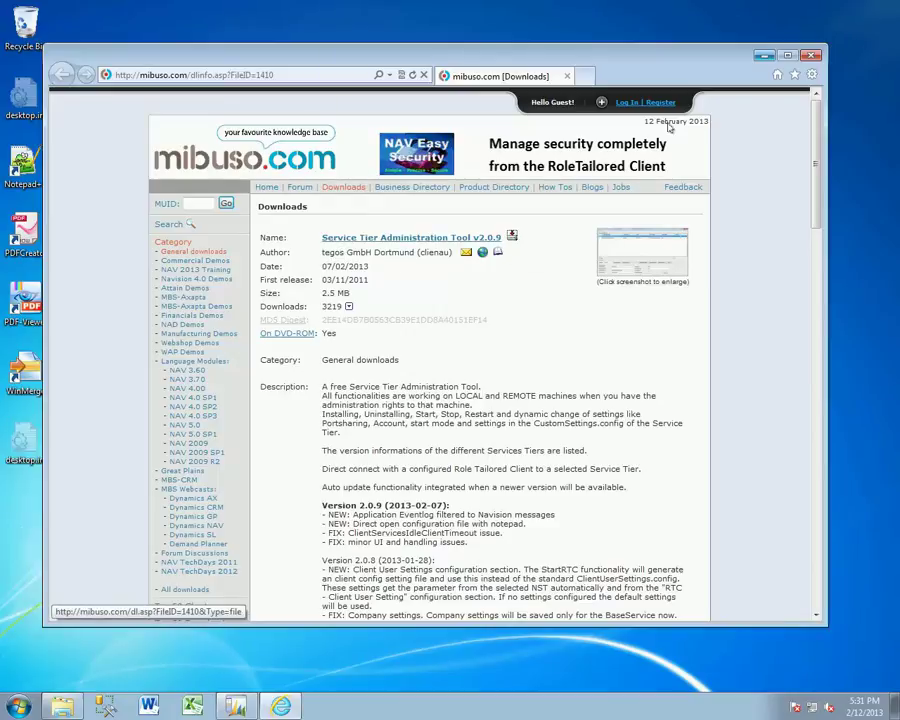
left_click(763, 56)
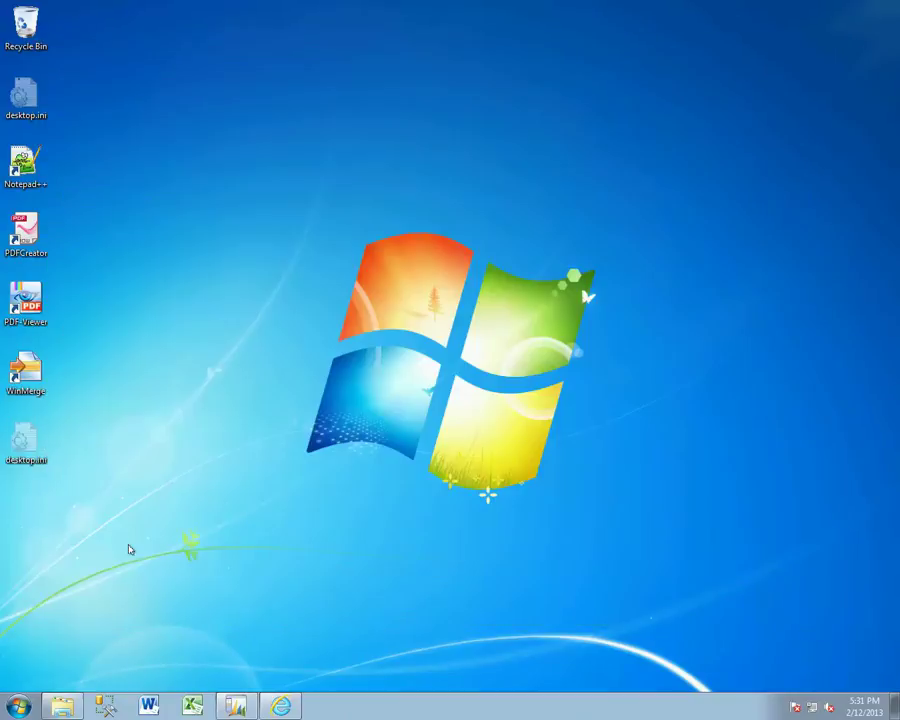
- Open servicetieradmin209.zip from Downloads and run its setup program with admin approval
left_click(62, 706)
double_click(462, 285)
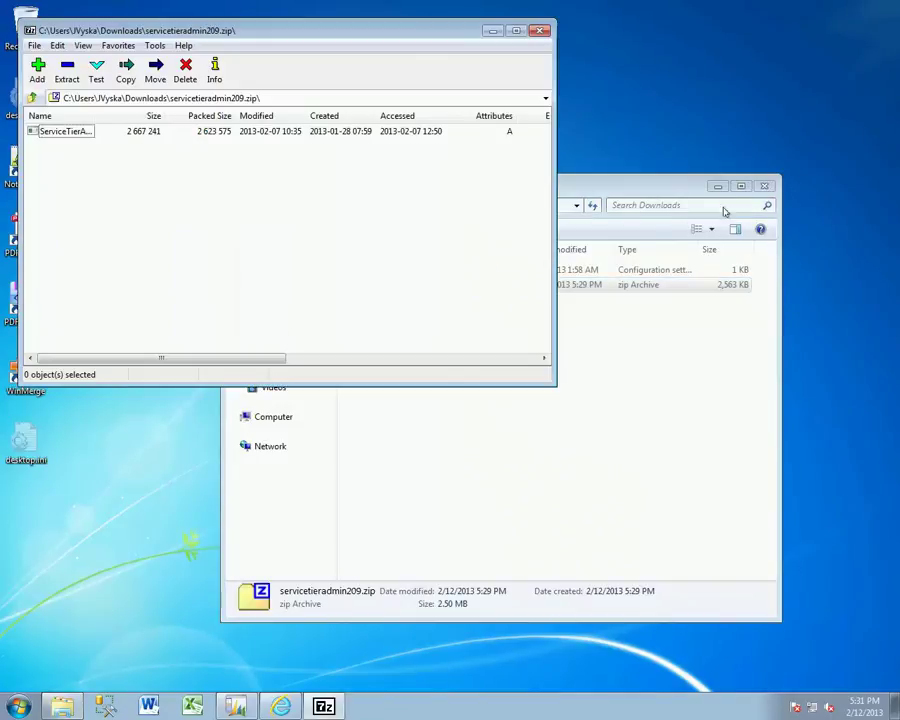
double_click(83, 136)
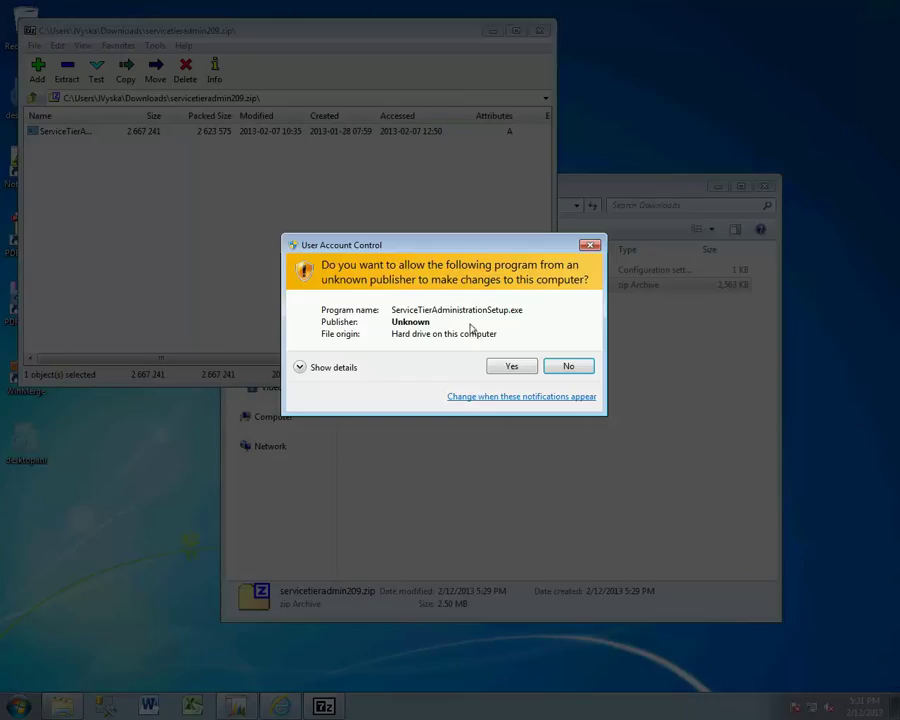
left_click(511, 366)
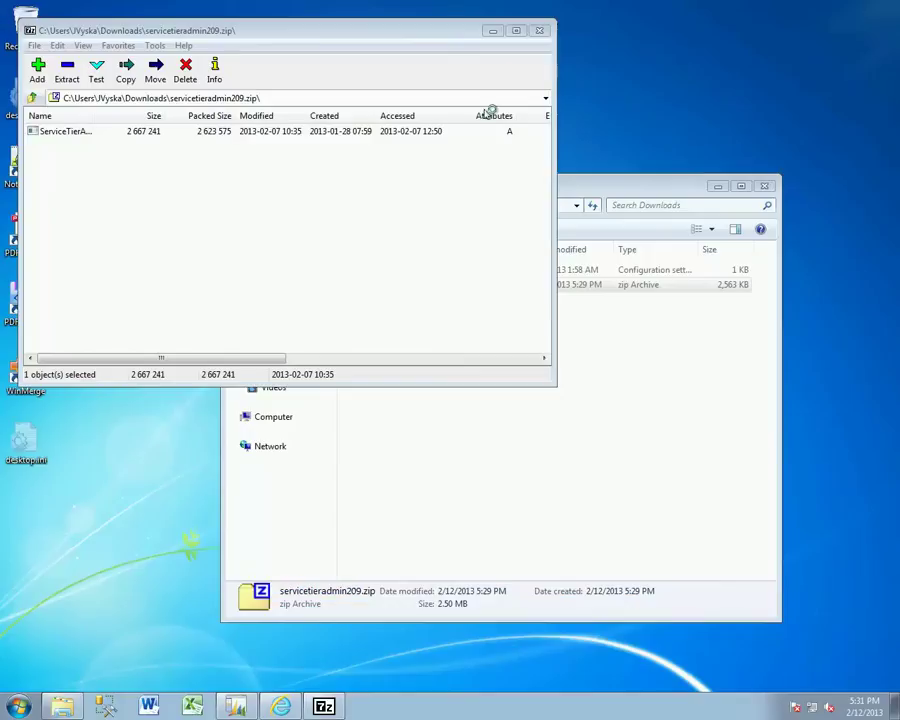
- Install ServiceTierAdministration with default folders and a desktop icon, then close the servicetieradmin209.zip window
left_click(462, 384)
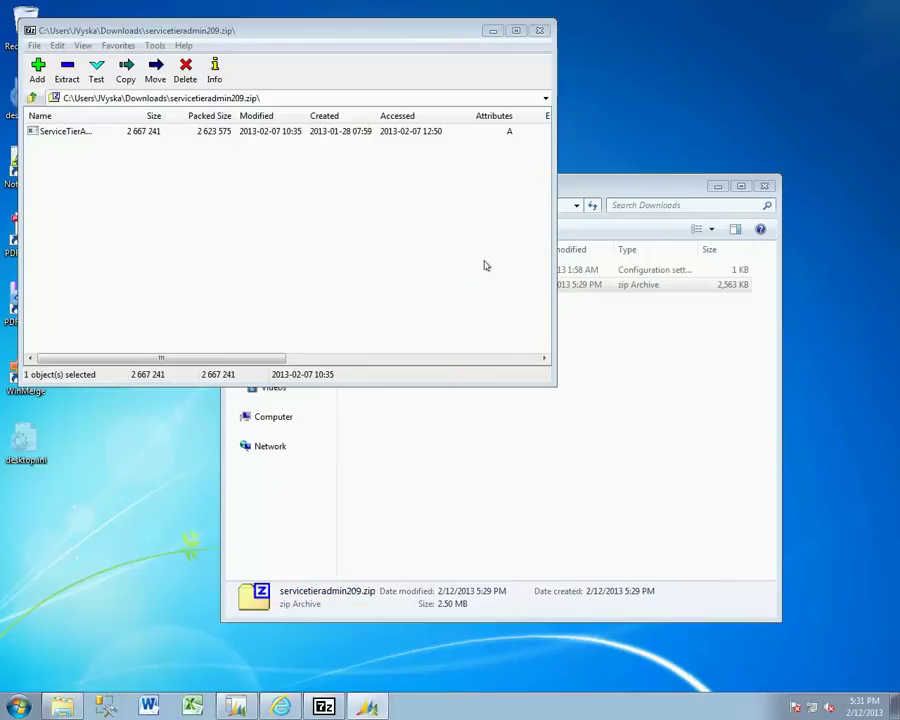
left_click(530, 467)
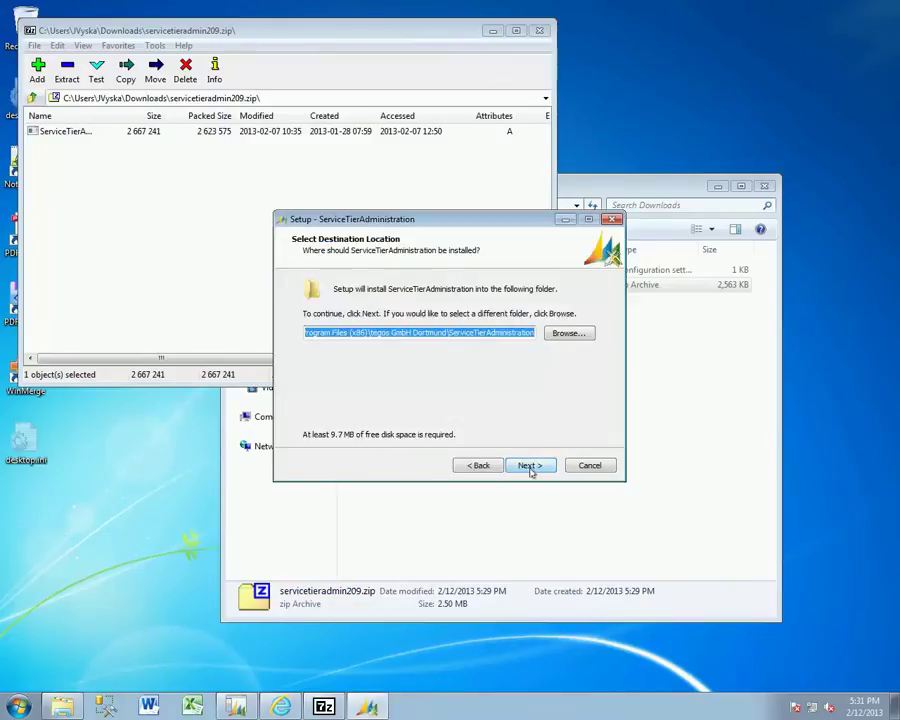
left_click(530, 466)
left_click(530, 466)
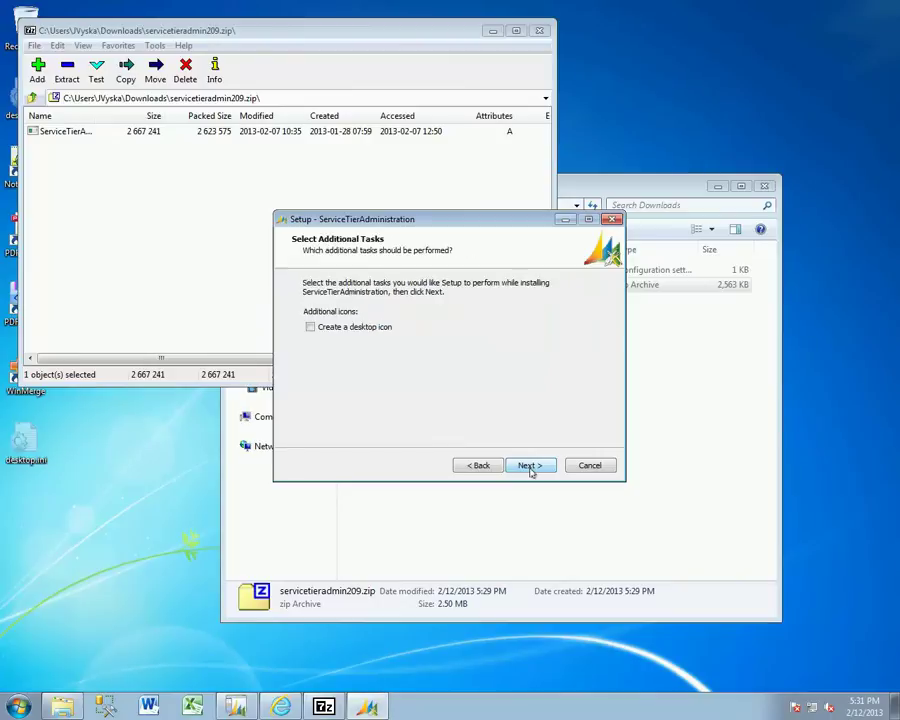
left_click(362, 327)
left_click(530, 466)
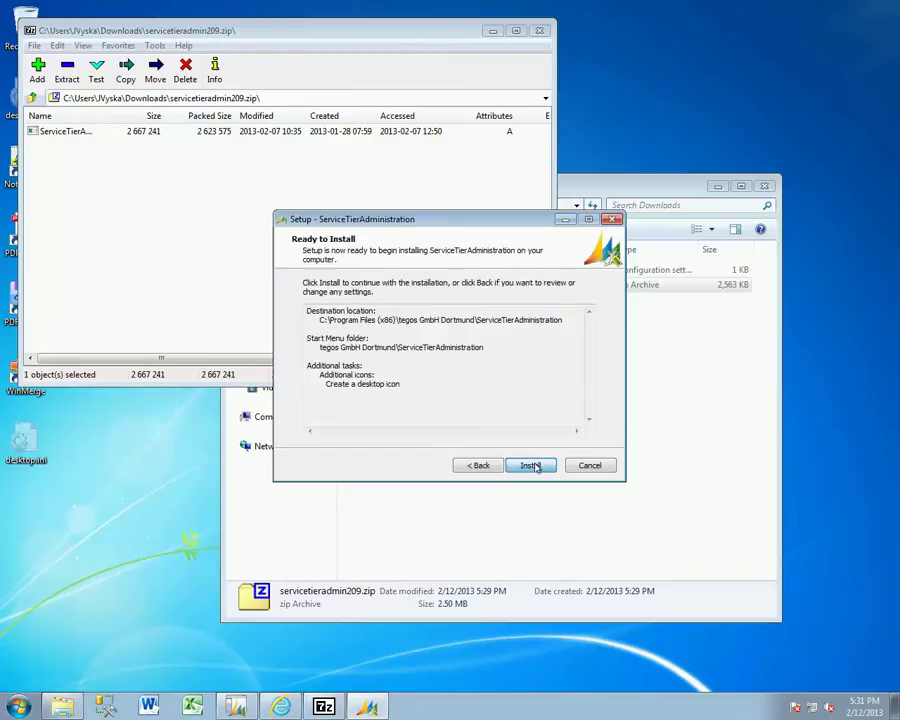
left_click(535, 466)
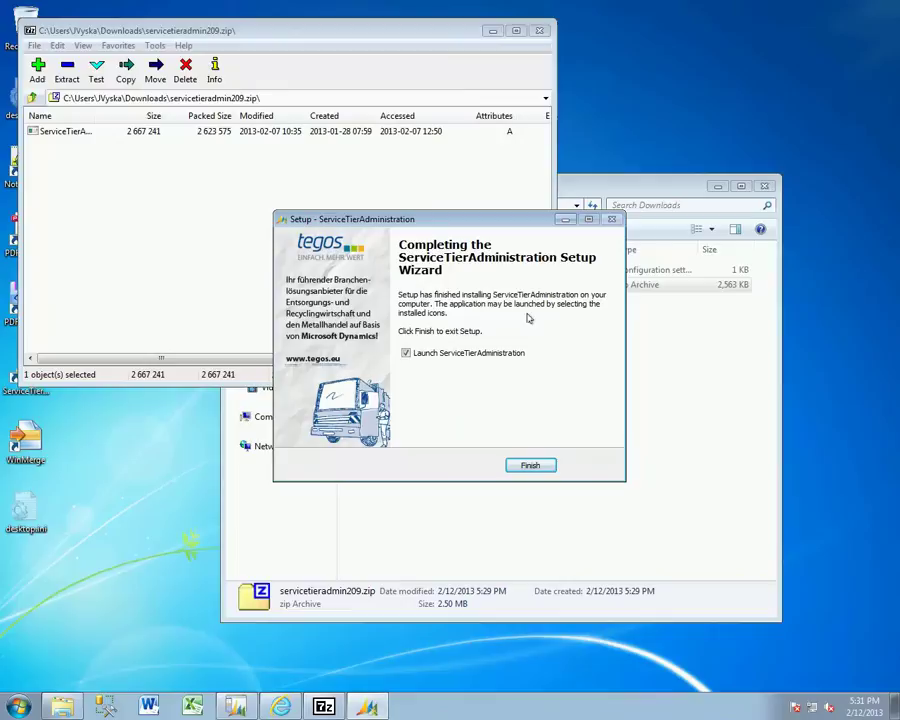
left_click(530, 466)
left_click(537, 30)
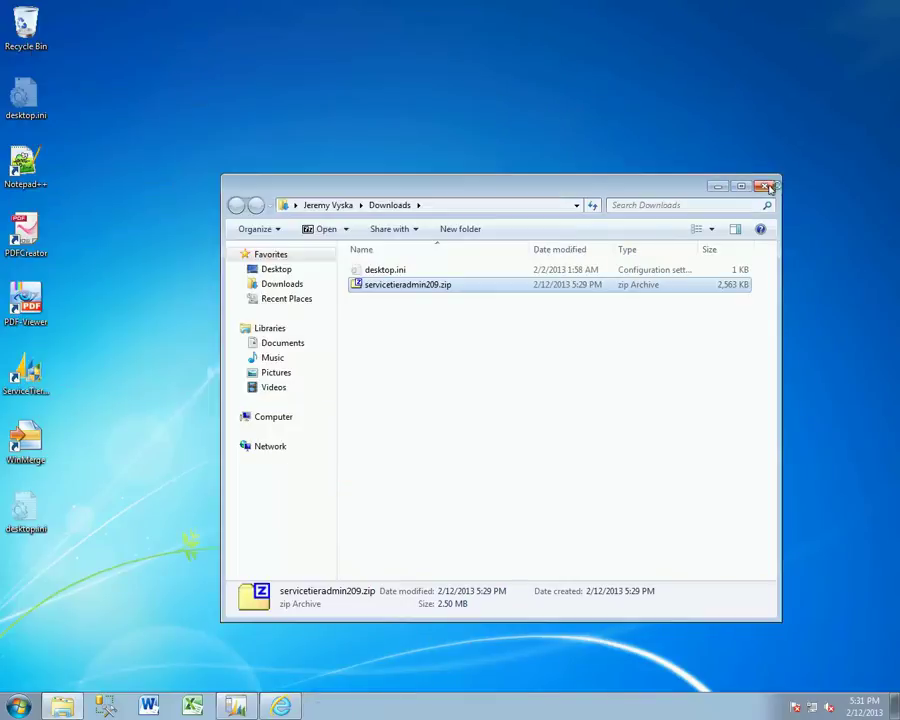
- Close the Downloads folder and quit ServiceTierAdministration with Alt+F4
left_click(766, 187)
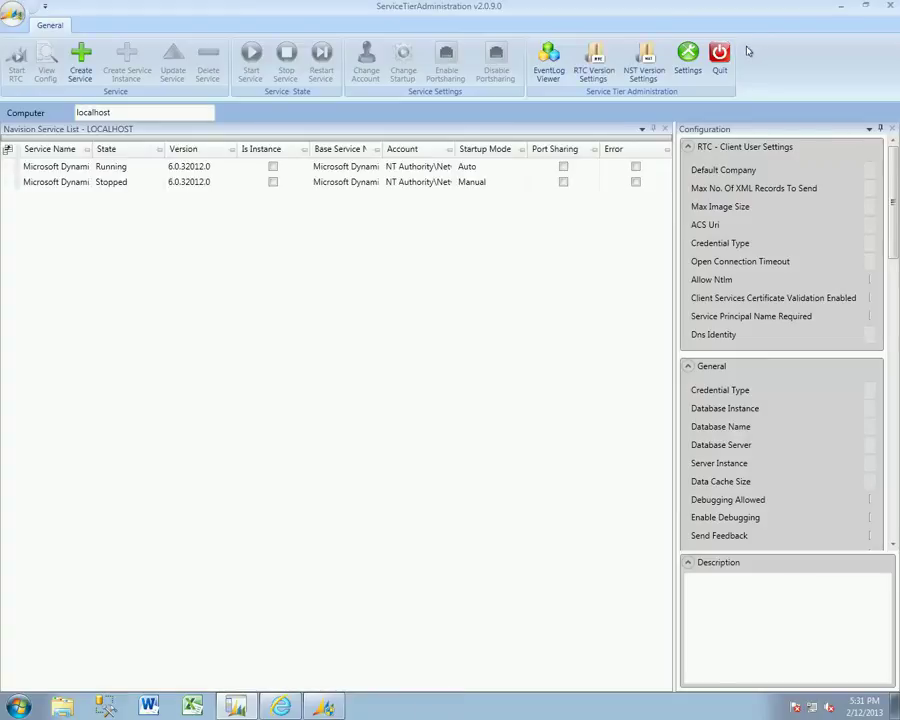
key("alt+F4")
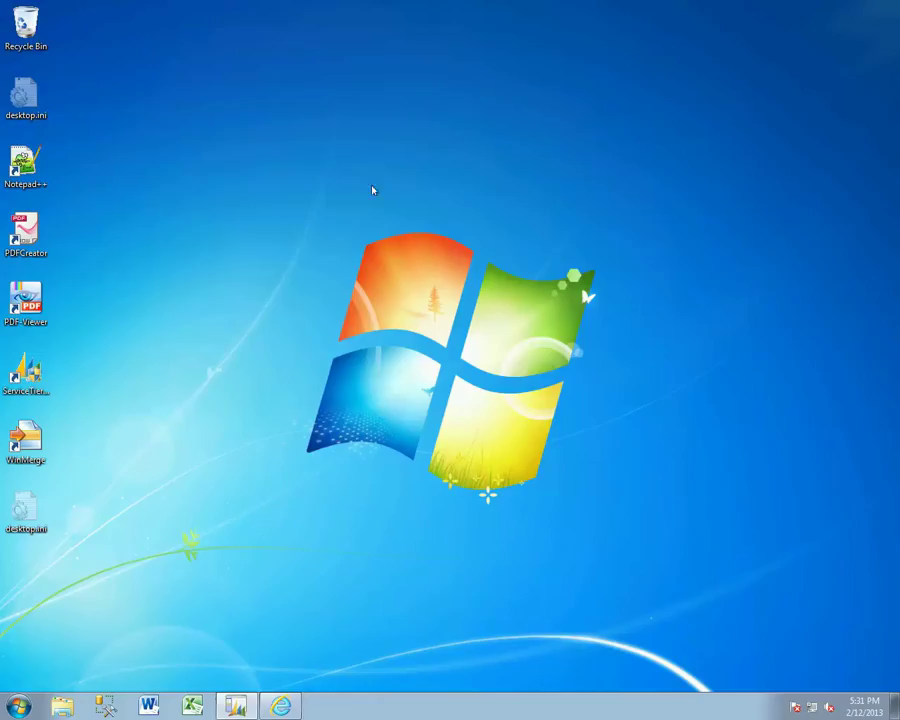
- Relaunch ServiceTierAdministration as admin, widen Service Name, and select the Microsoft Dynamics NAV Server row
double_click(30, 375)
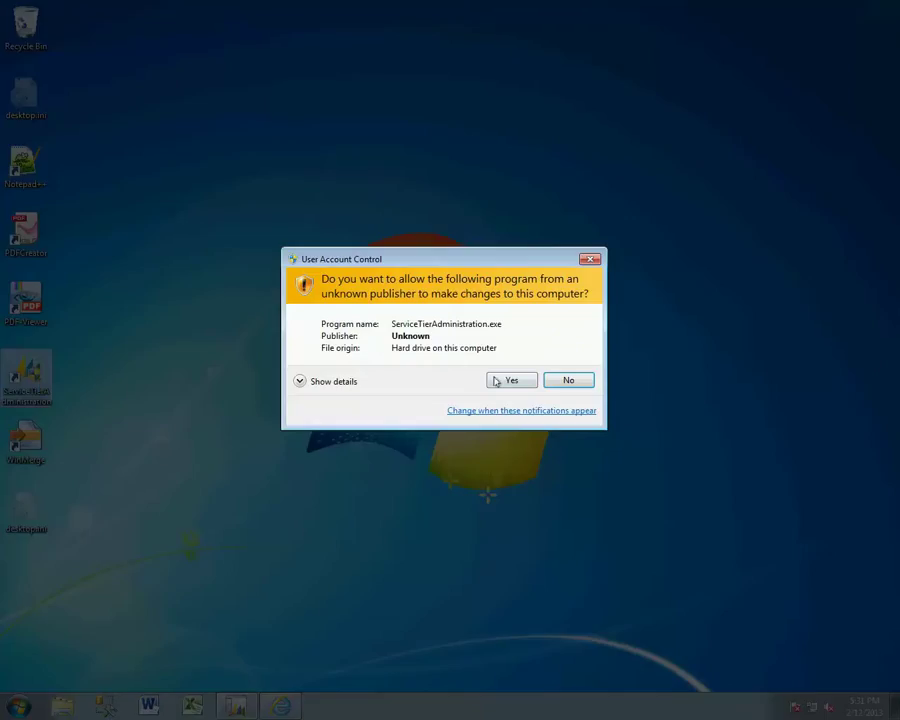
left_click(499, 378)
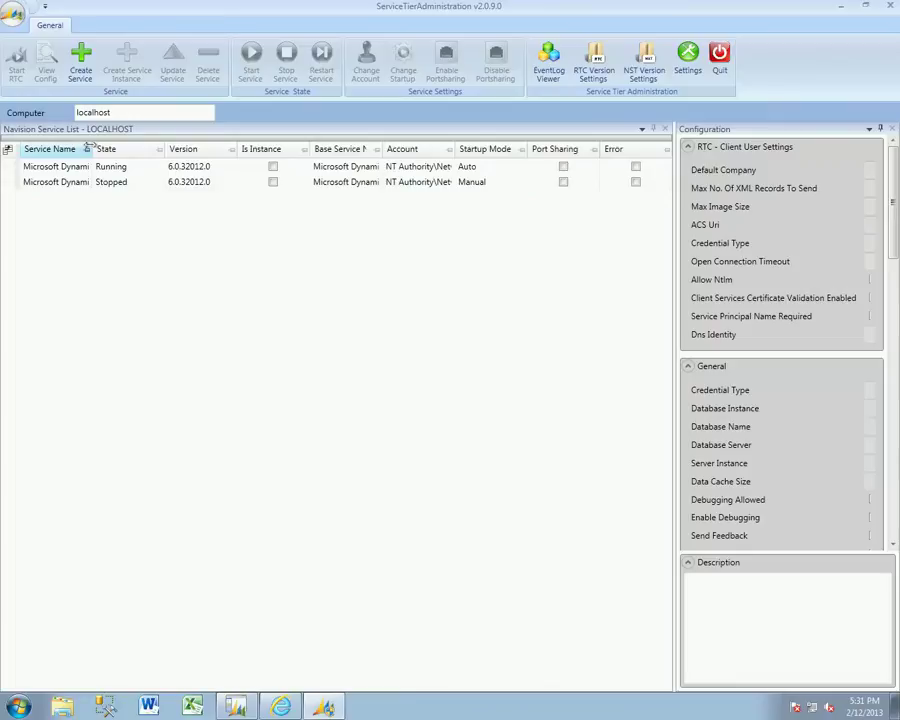
left_click_drag(91, 148, 200, 148)
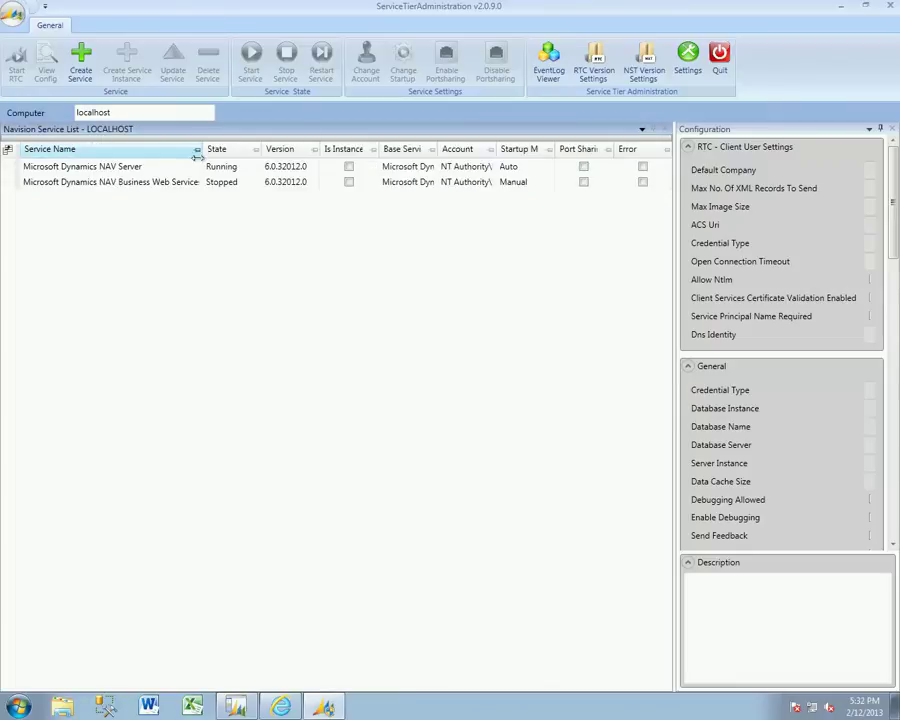
left_click(121, 168)
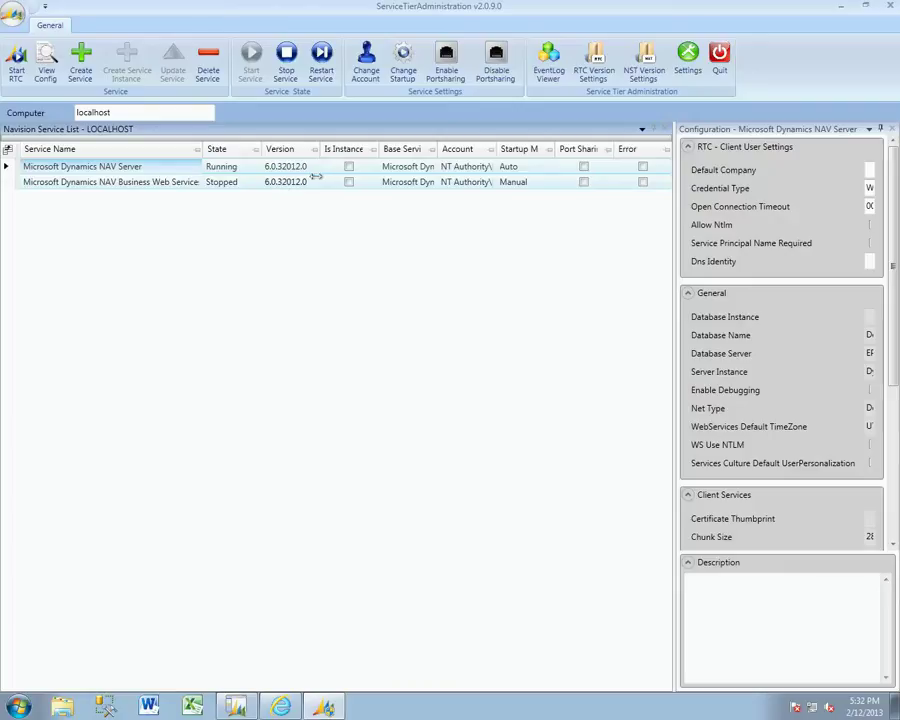
left_click(237, 707)
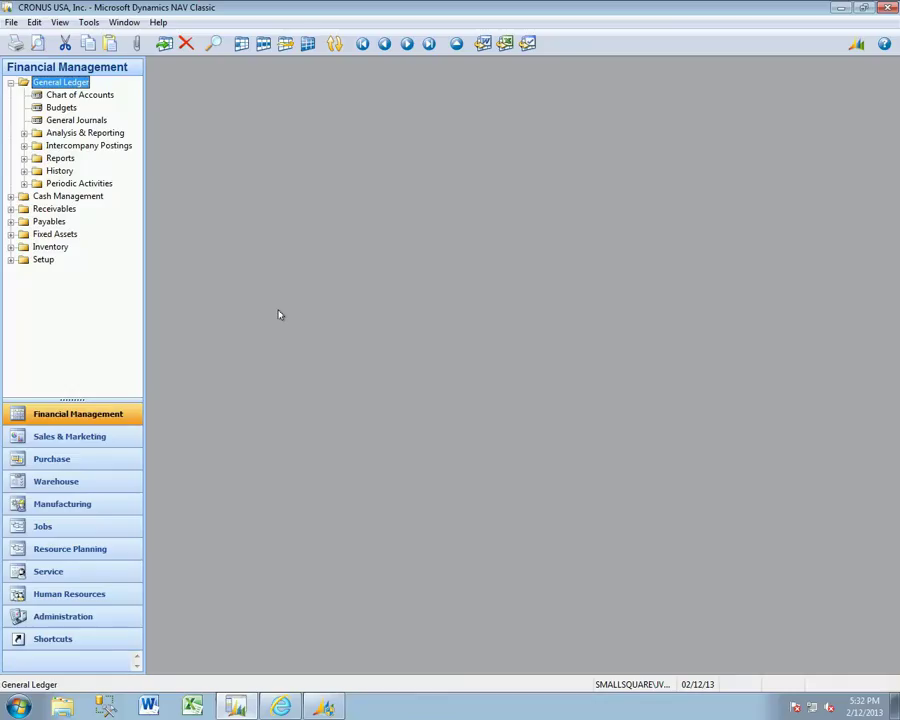
left_click(15, 22)
mouse_move(150, 80)
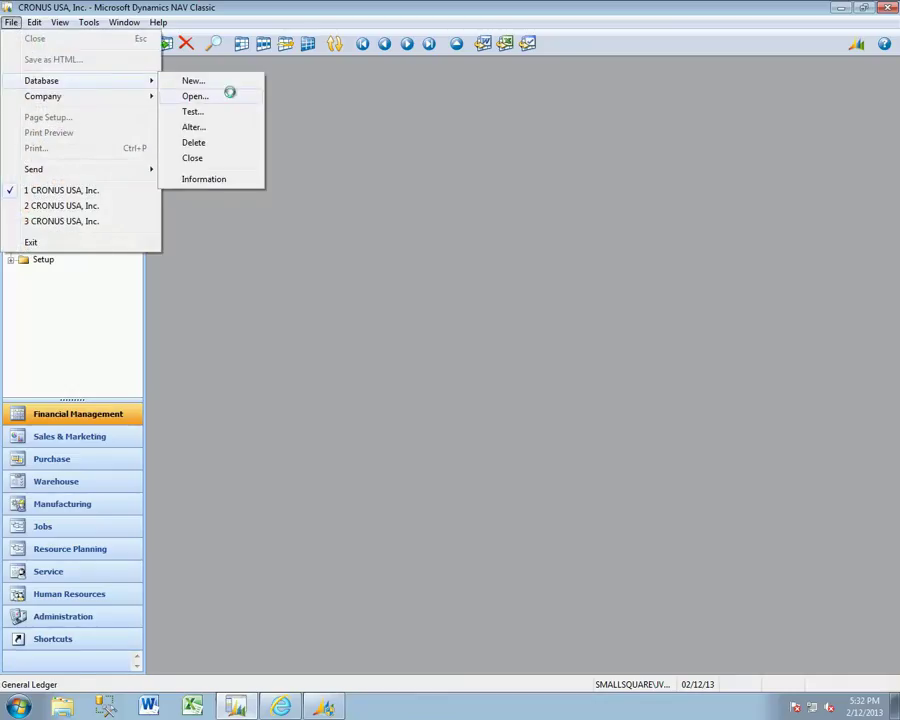
left_click(229, 92)
left_click(619, 280)
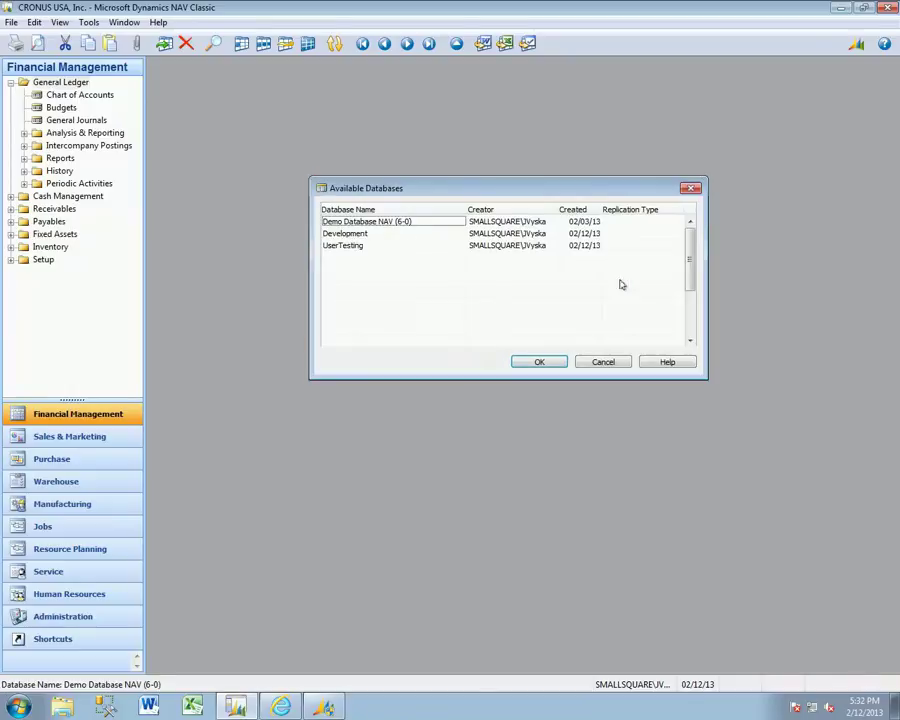
left_click(369, 247)
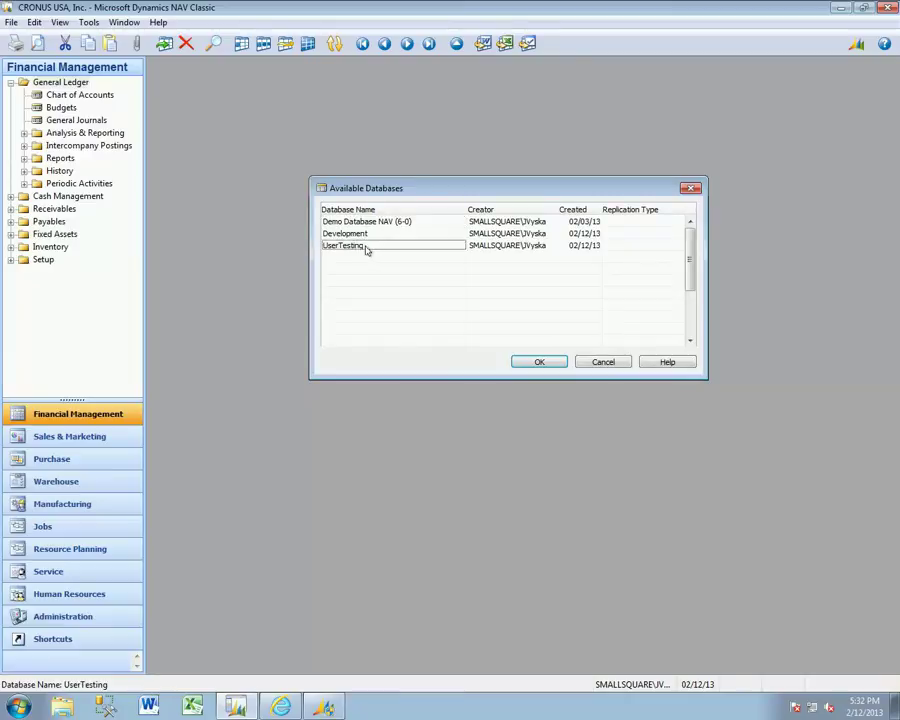
left_click(598, 361)
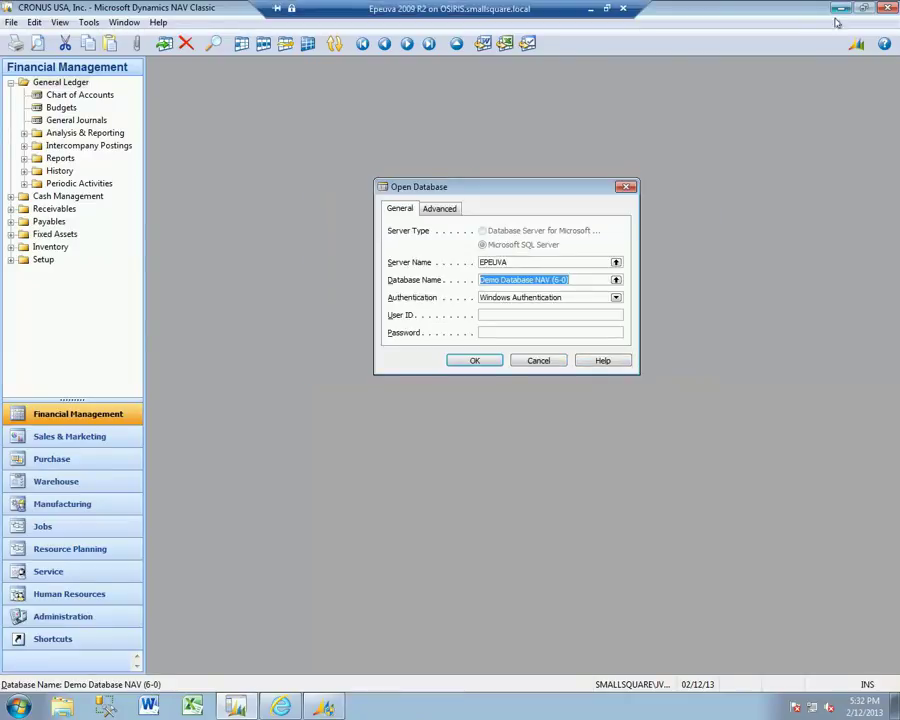
left_click(544, 361)
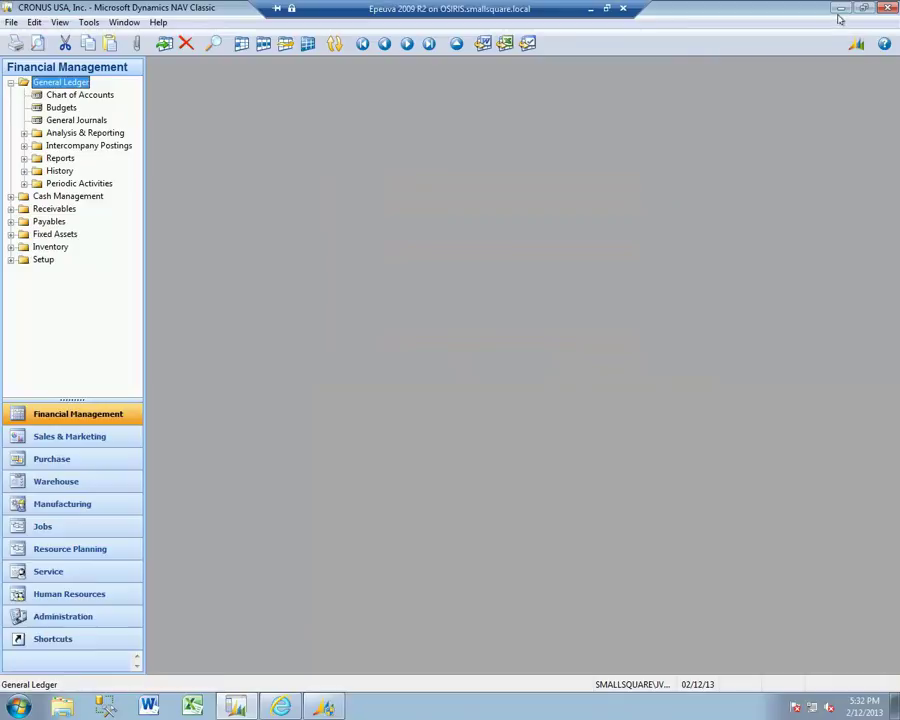
left_click(841, 8)
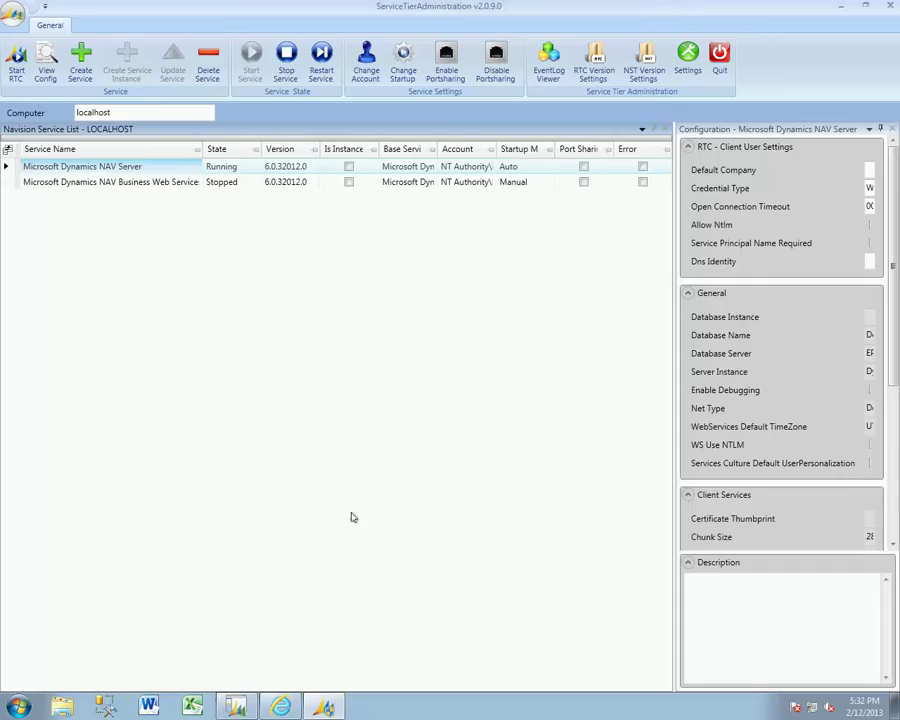
- Open the Windows Services console and select the Net.Tcp Port Sharing Service
left_click(27, 712)
left_click(44, 348)
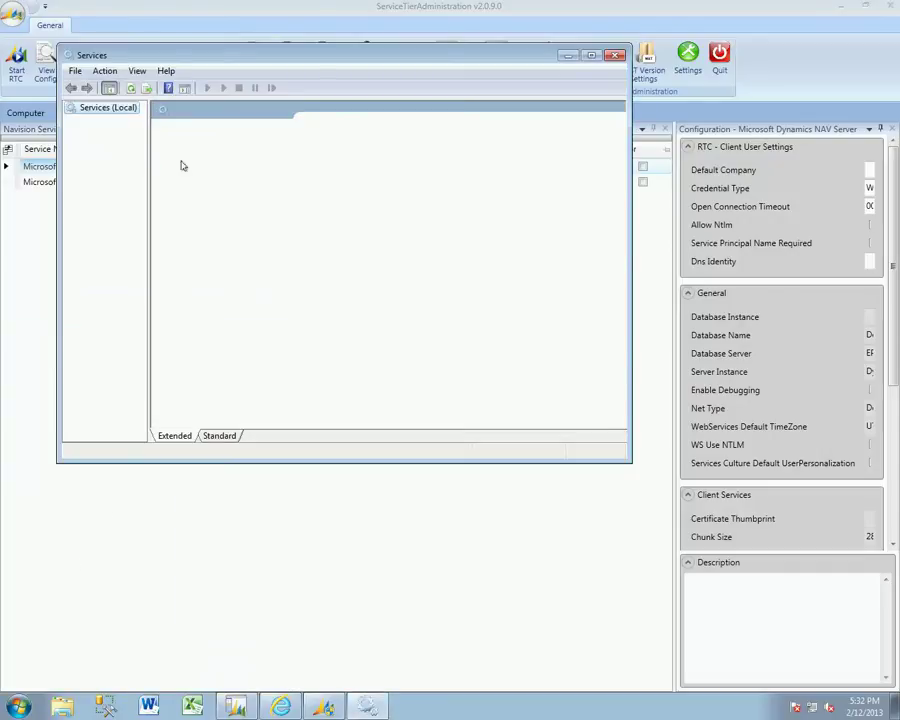
scroll(436, 288, "down", 20)
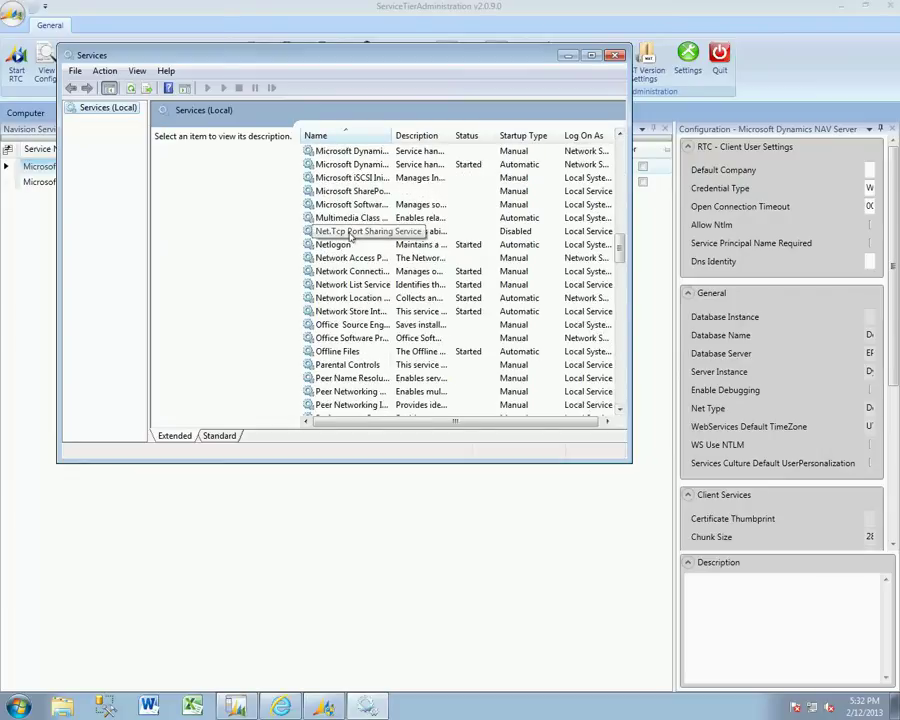
left_click(351, 235)
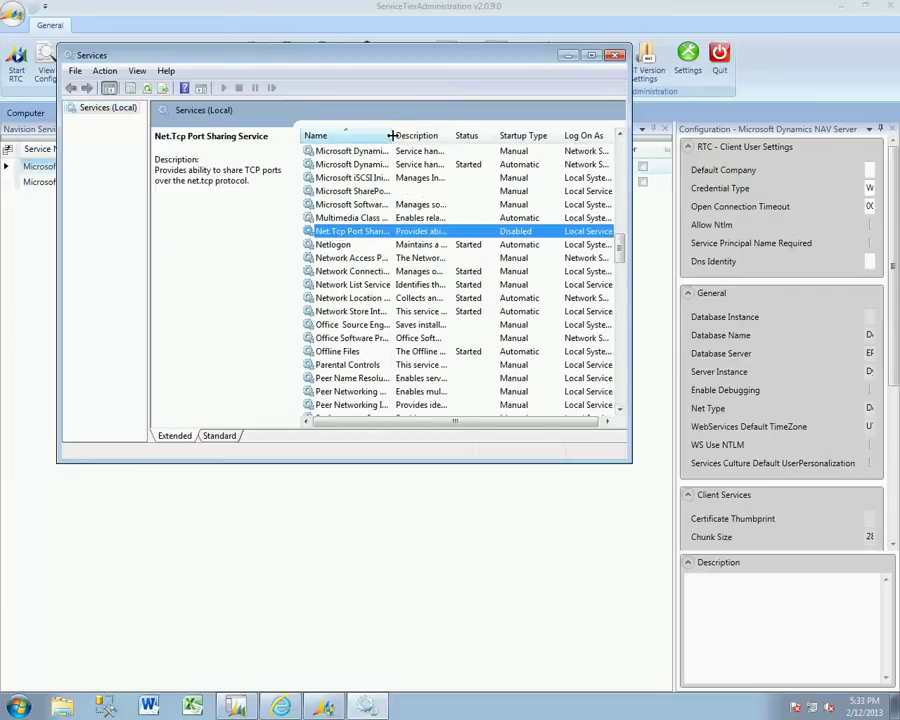
left_click_drag(392, 135, 443, 135)
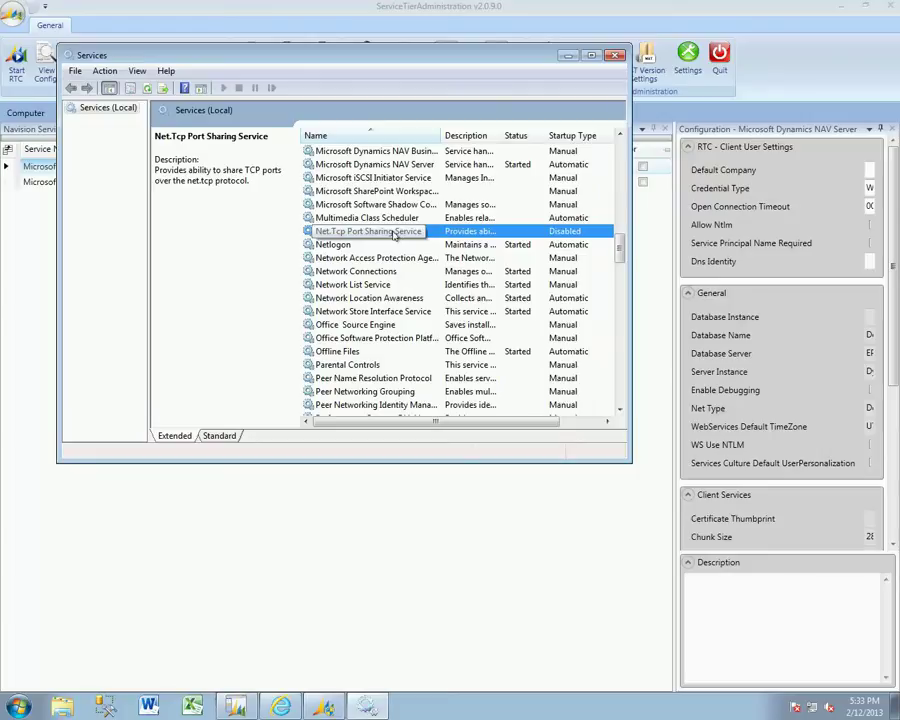
- Set Net.Tcp Port Sharing Service startup to Automatic, apply, and start the service
double_click(394, 234)
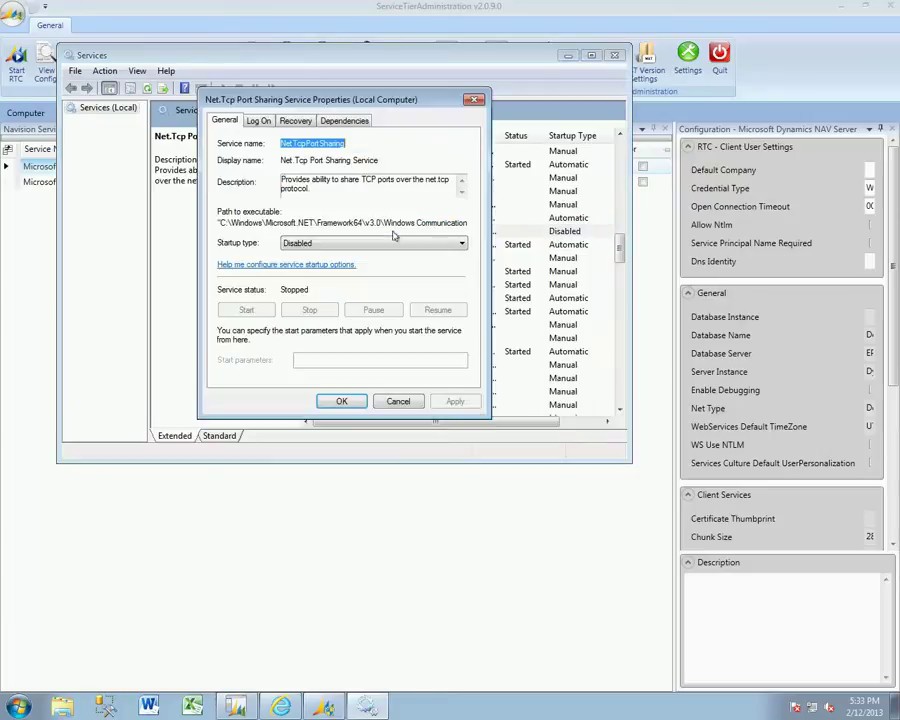
left_click(300, 244)
left_click(300, 269)
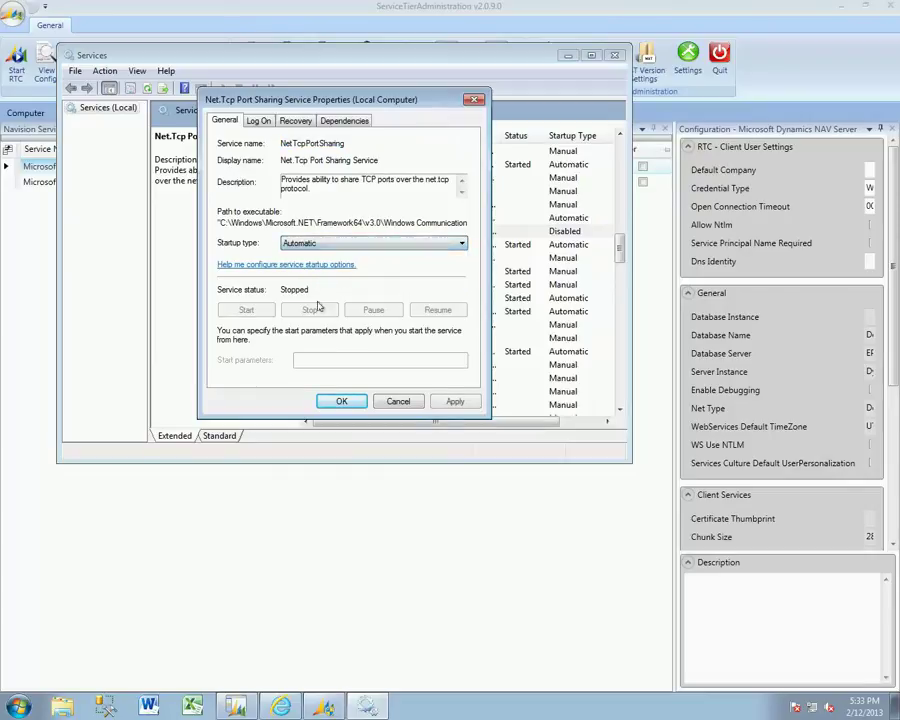
left_click(440, 399)
left_click(246, 310)
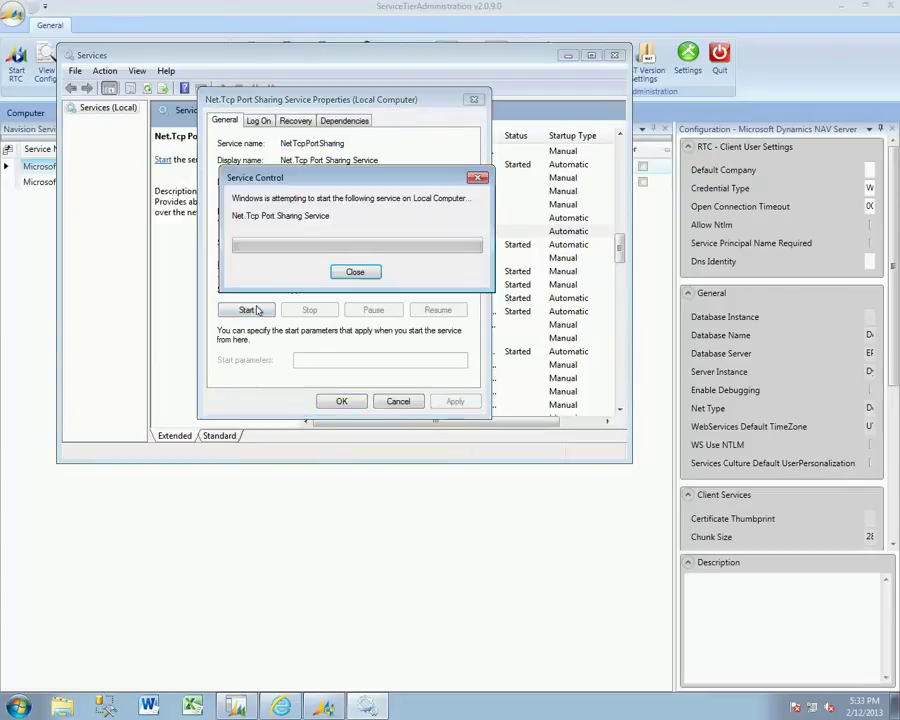
left_click(343, 401)
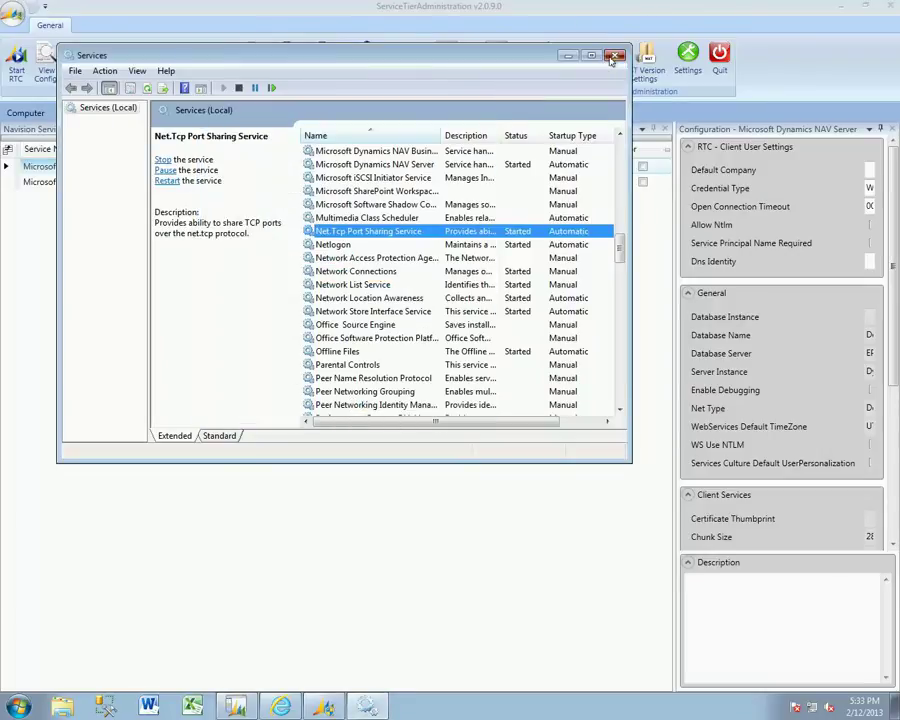
- Close Services, stop the Microsoft Dynamics NAV Server service, and enable its port sharing
left_click(614, 56)
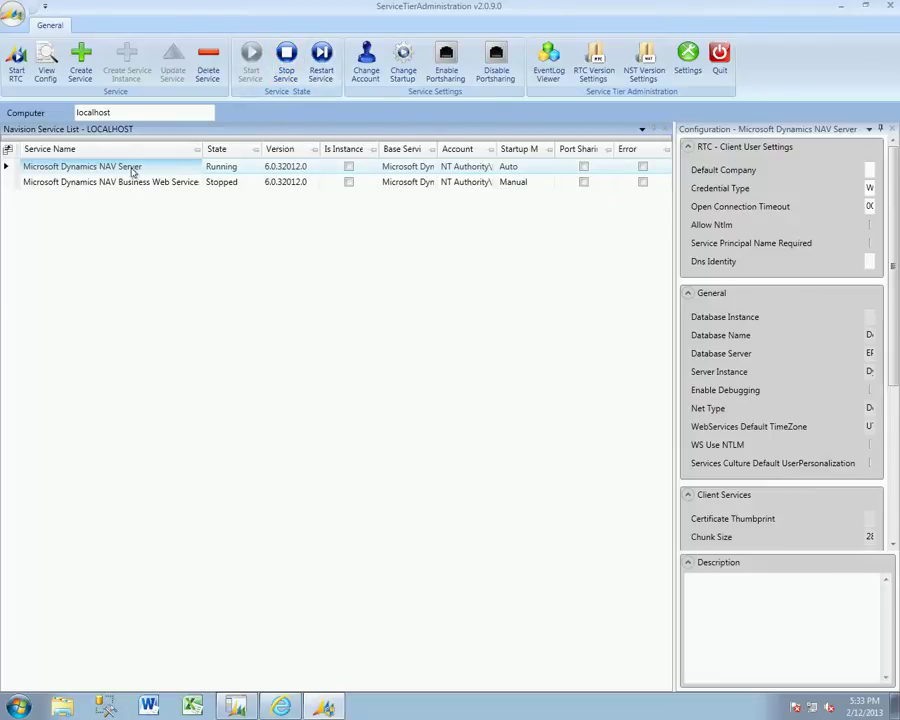
left_click(286, 58)
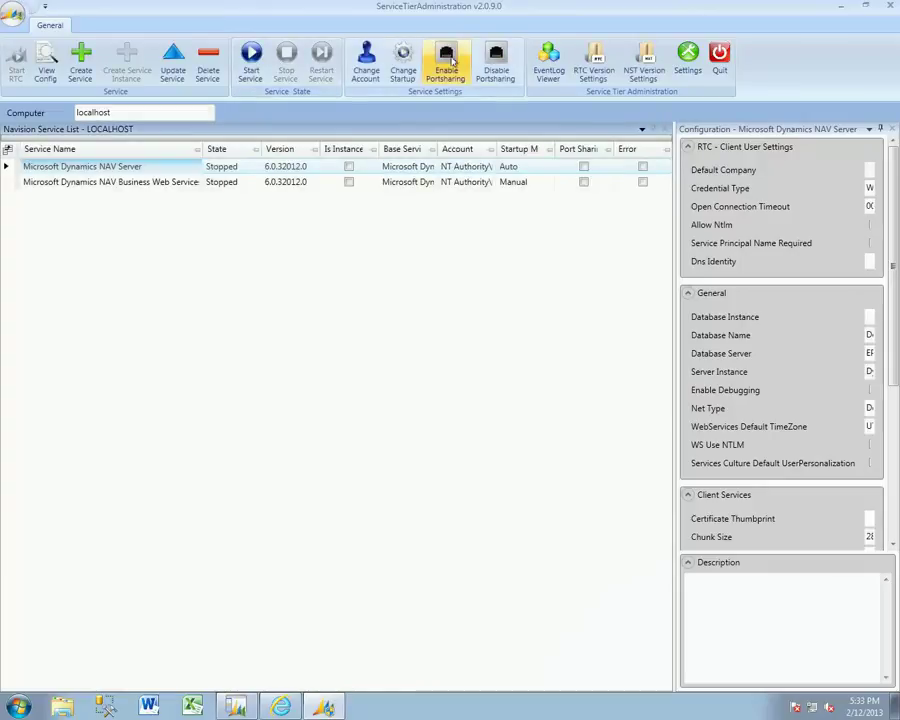
left_click(446, 60)
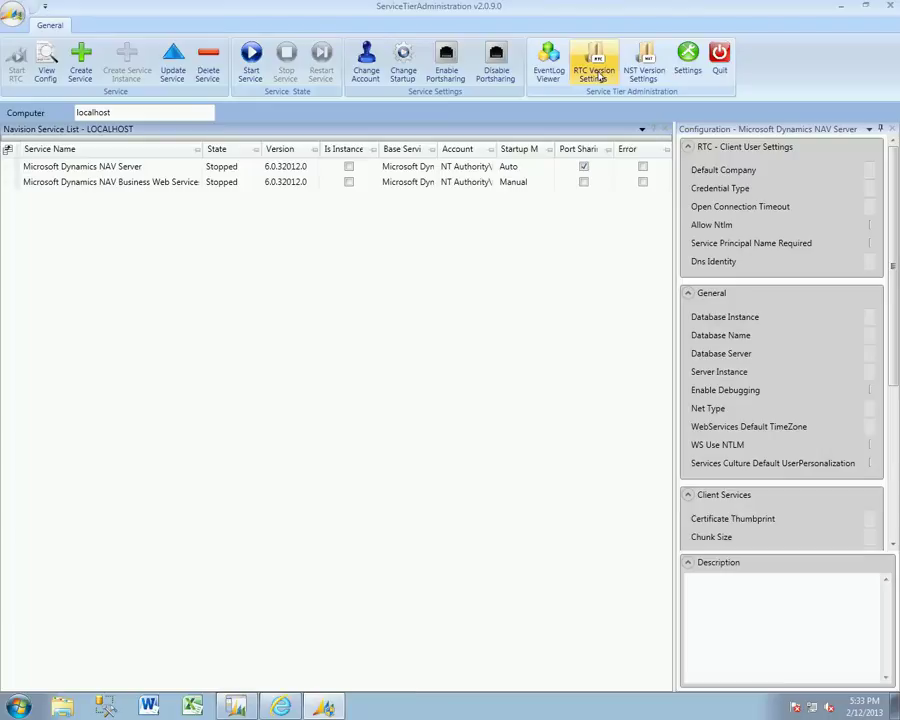
- Add RTC version 6.0.32012.0 using ...\60\RoleTailored Client\Microsoft.Dynamics.Nav.Client.exe, then close RTC settings
left_click(598, 76)
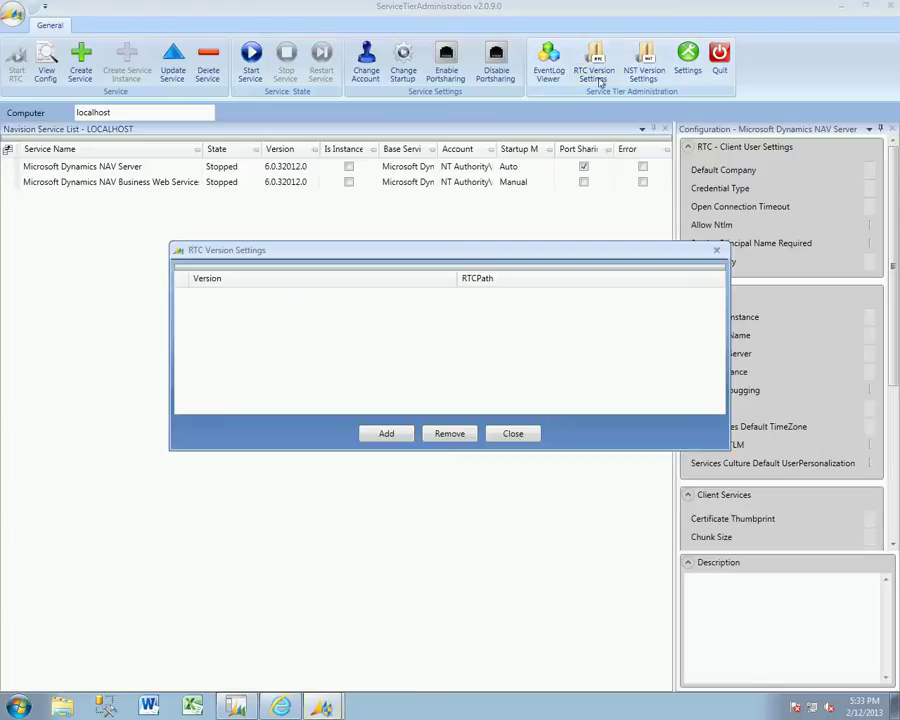
left_click(388, 433)
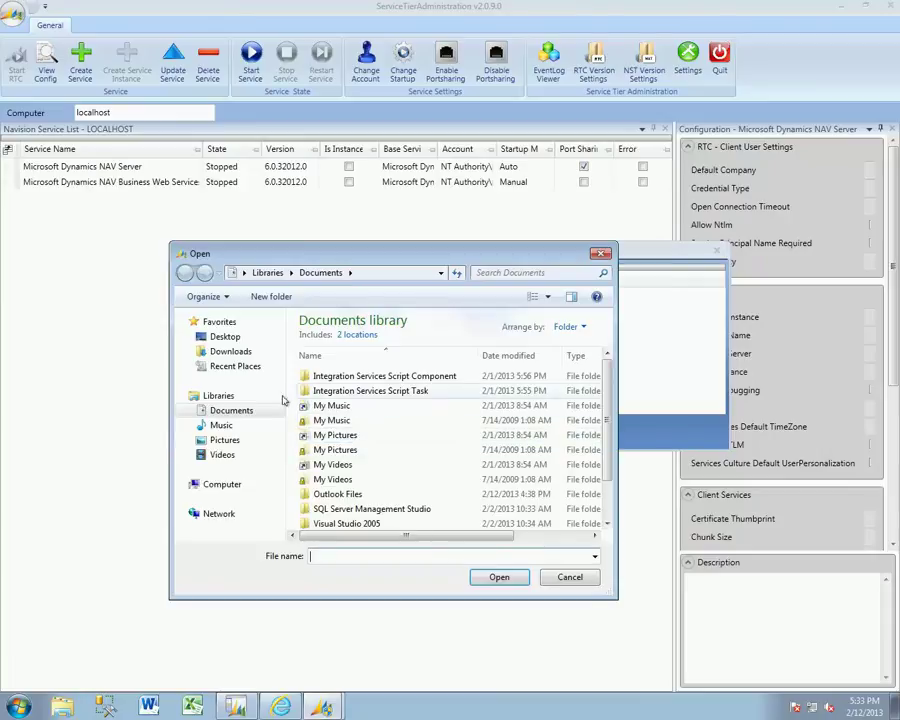
left_click(225, 489)
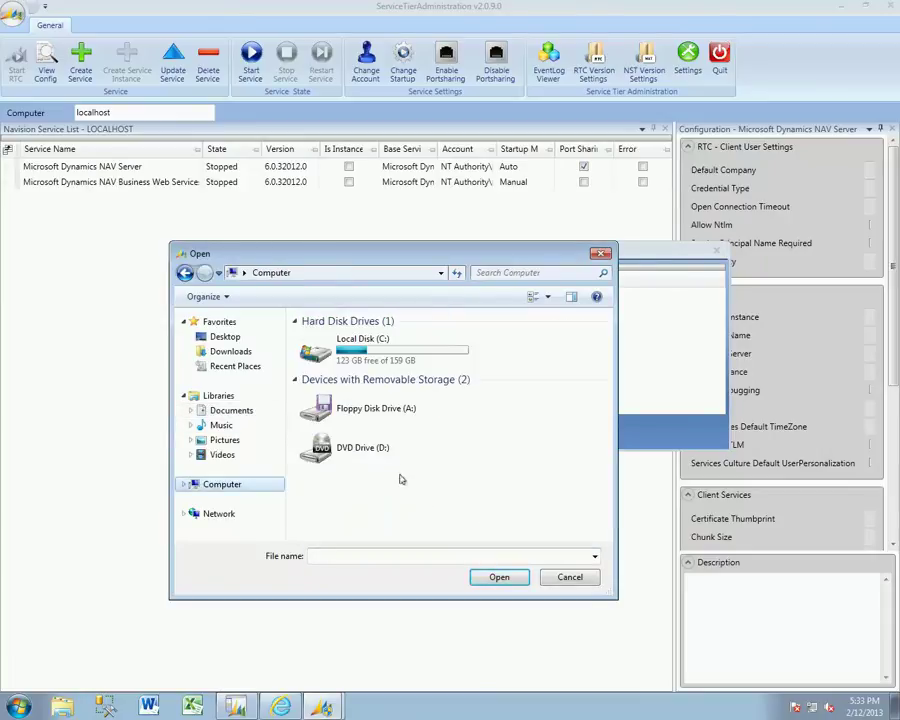
double_click(388, 342)
double_click(375, 426)
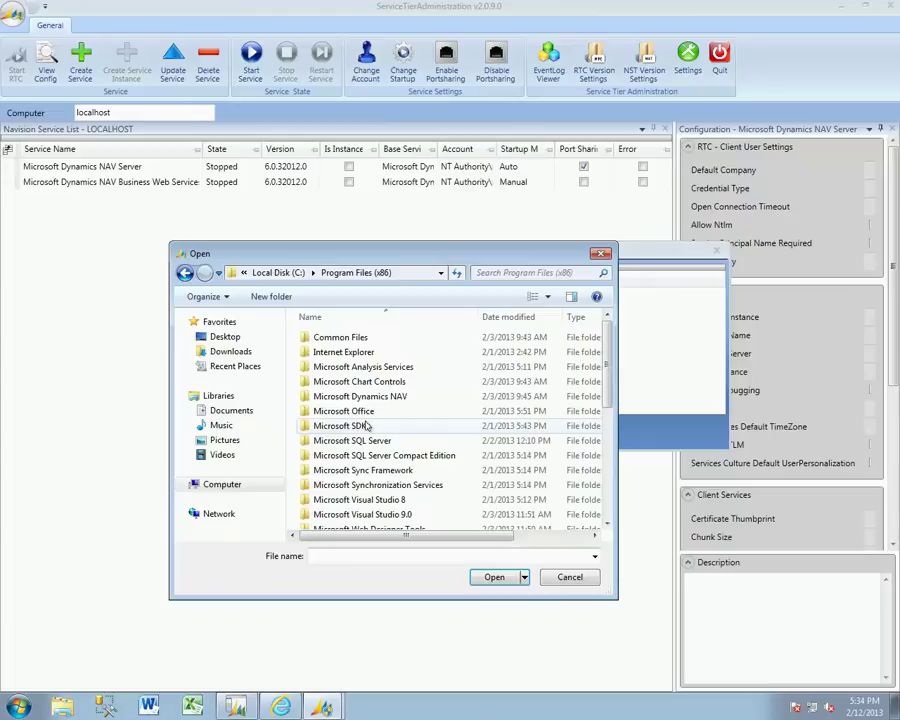
double_click(389, 399)
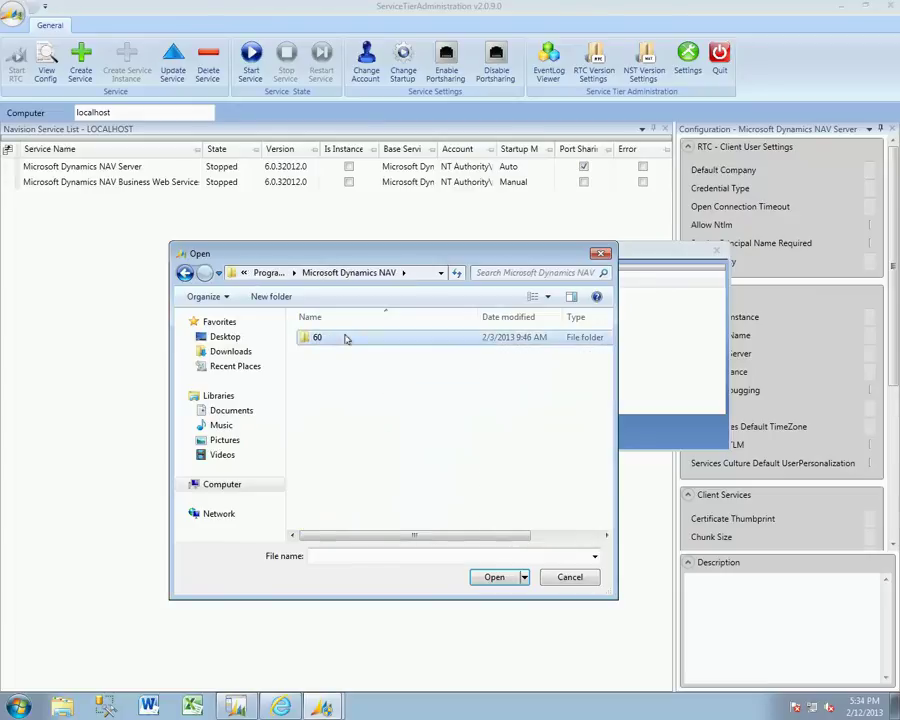
double_click(346, 338)
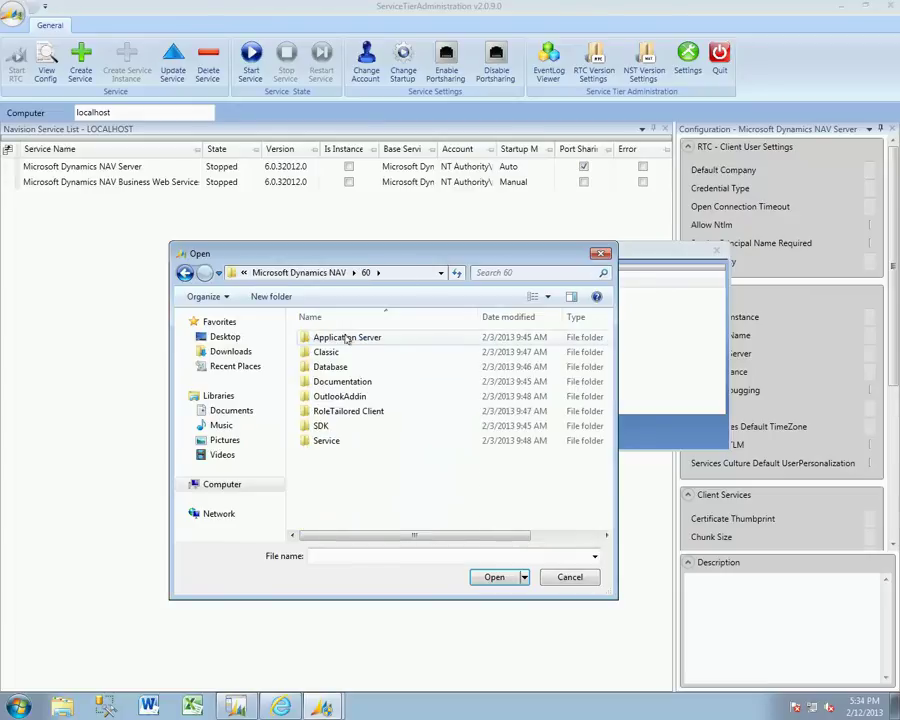
double_click(350, 411)
scroll(430, 440, "down", 5)
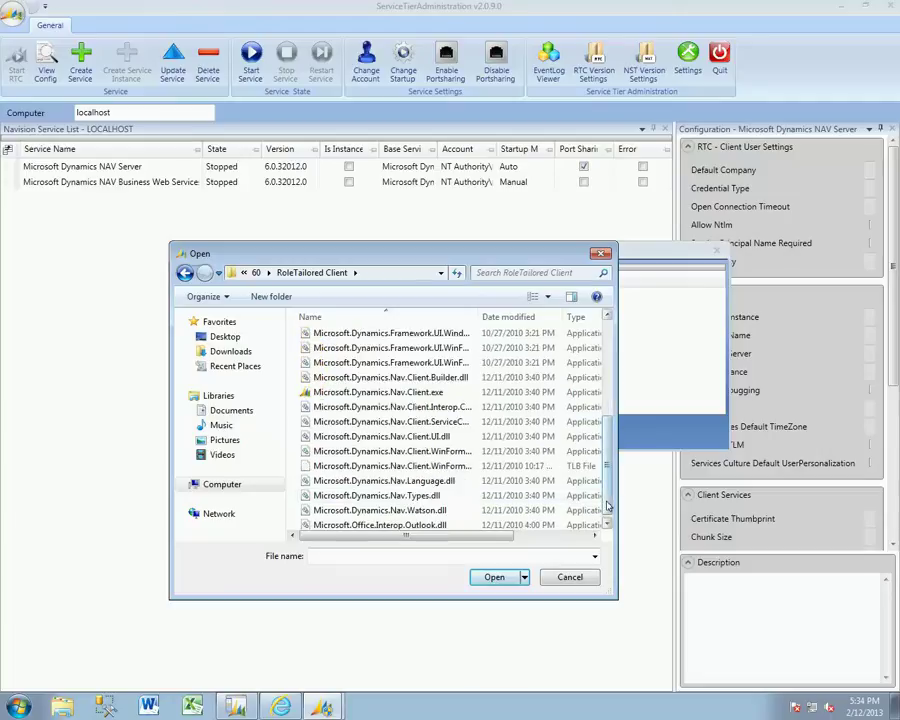
left_click(396, 393)
double_click(396, 392)
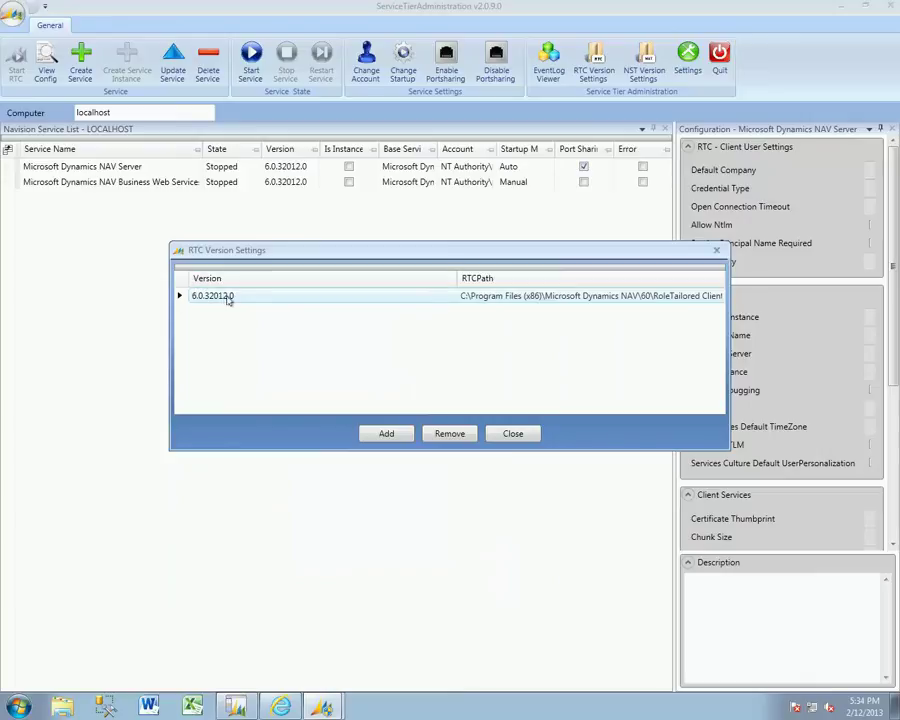
left_click(512, 433)
- Add an NST version entry using ...\60\Service\Microsoft.Dynamics.Nav.Server.exe, then close NST Version Settings
left_click(644, 62)
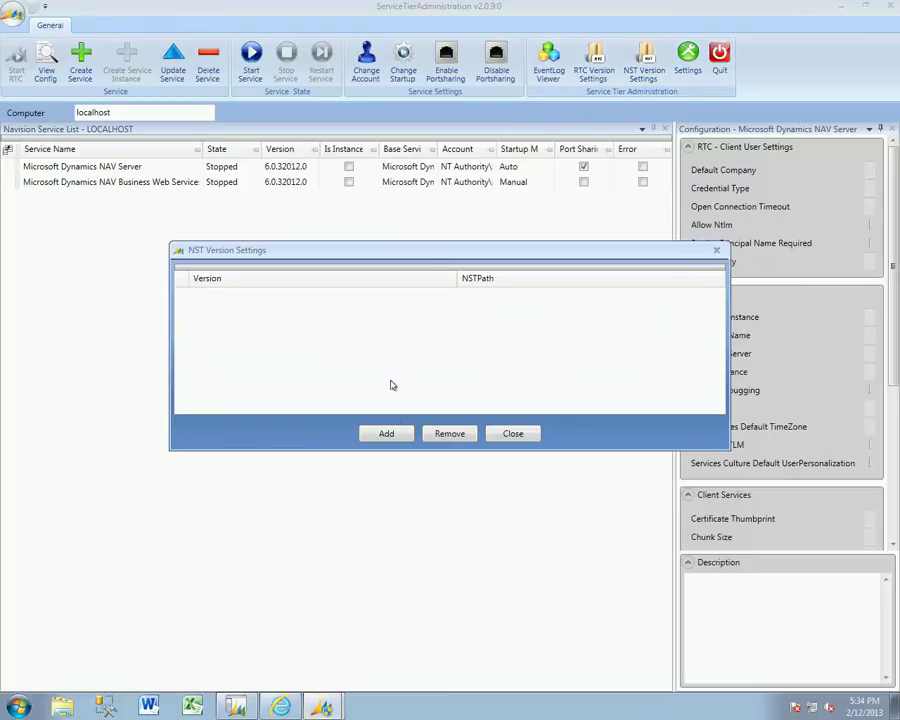
left_click(387, 433)
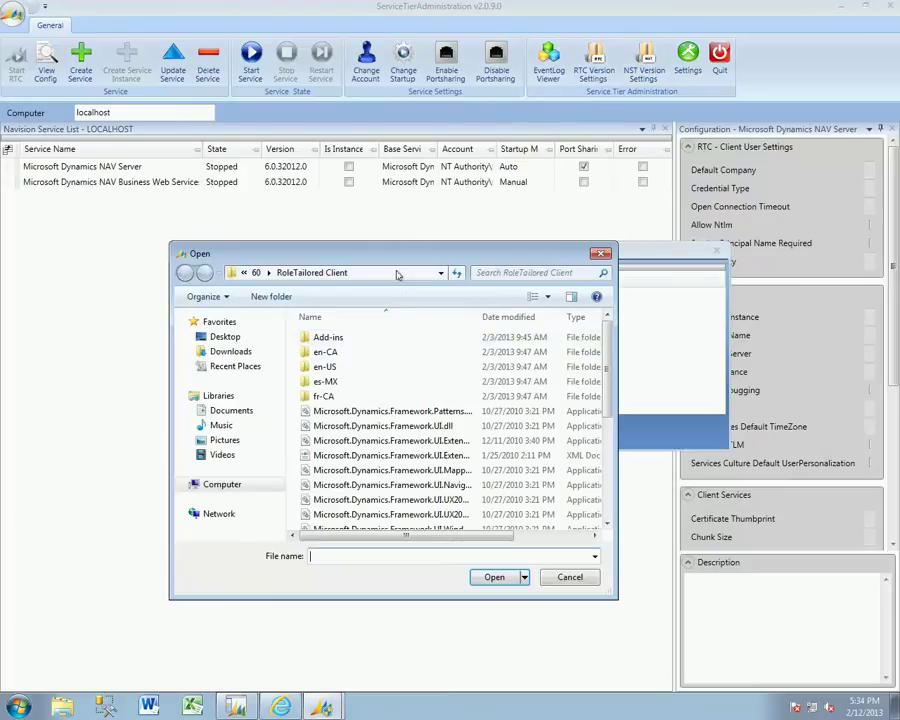
left_click(257, 272)
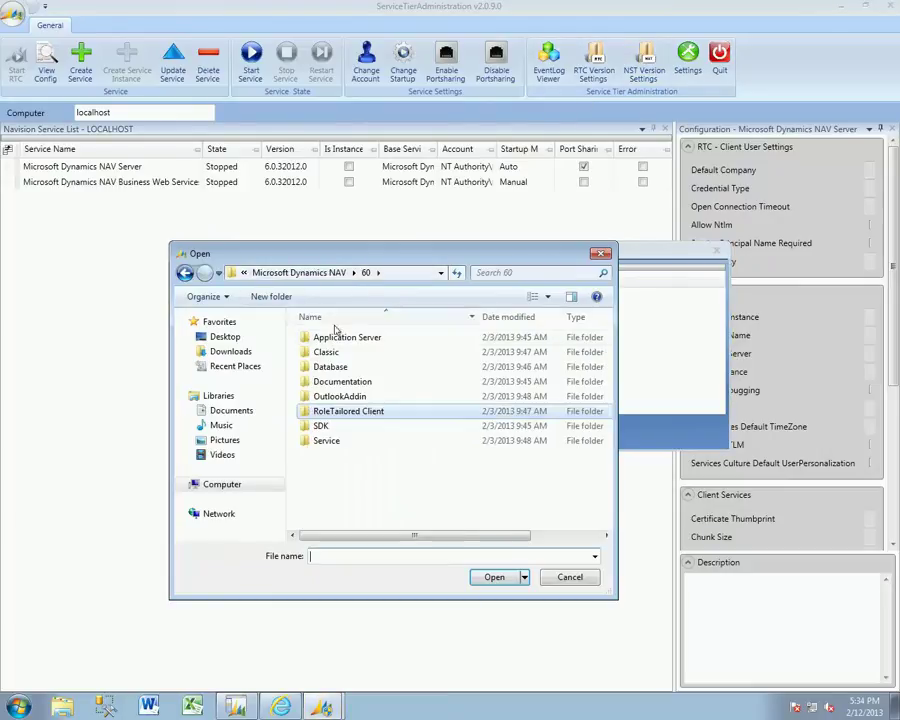
double_click(326, 440)
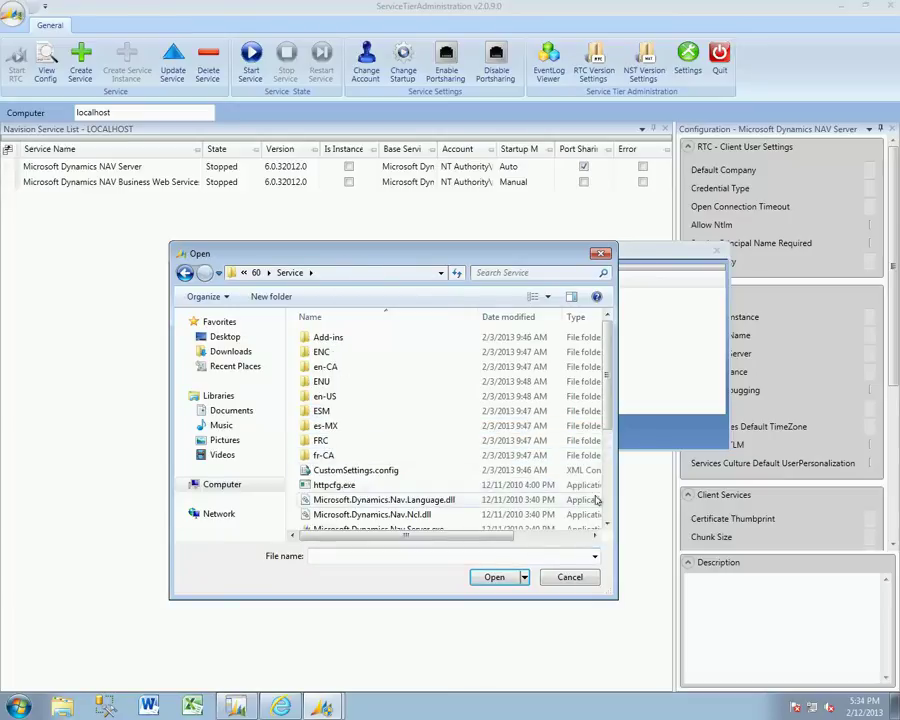
scroll(390, 460, "down", 4)
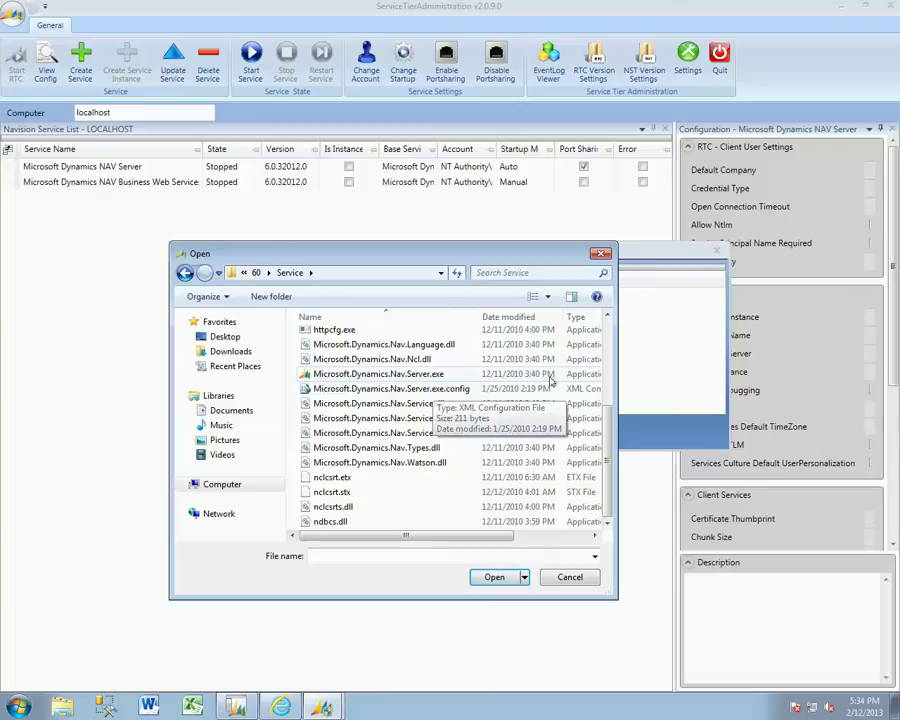
left_click(585, 376)
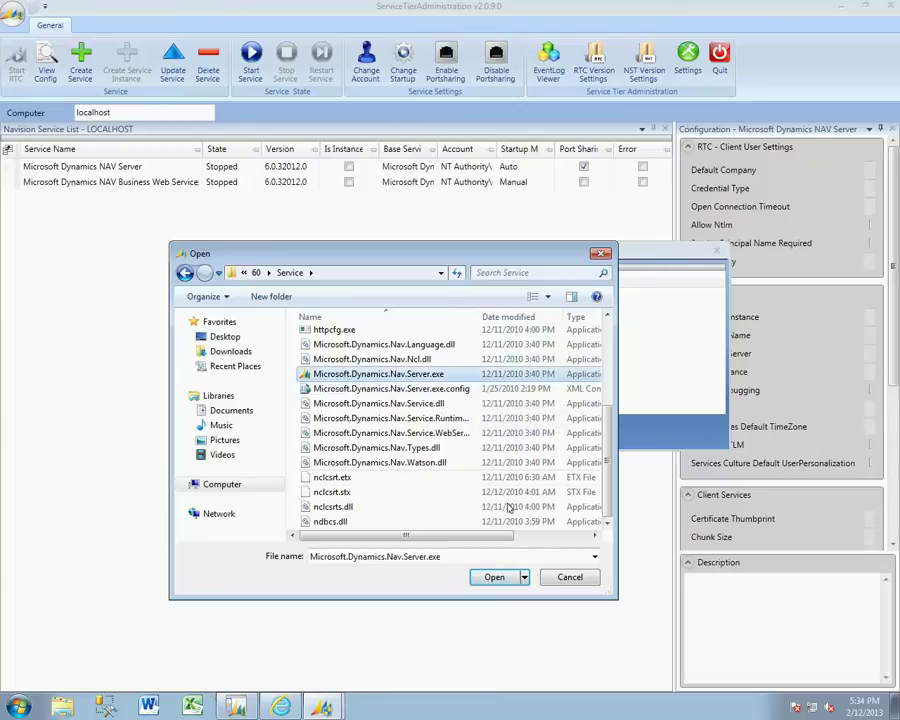
left_click(495, 577)
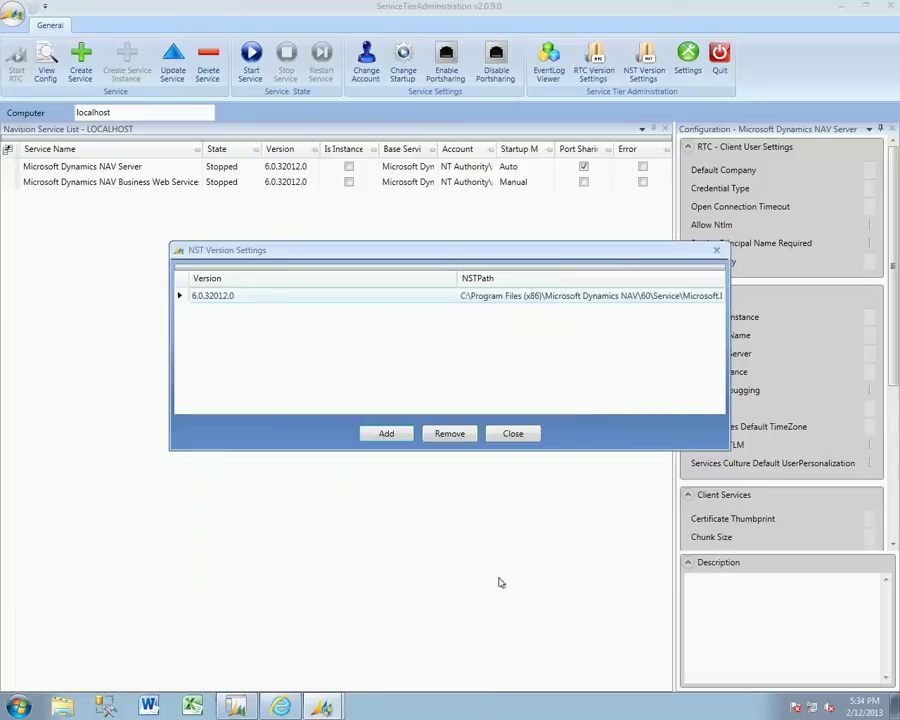
left_click(509, 433)
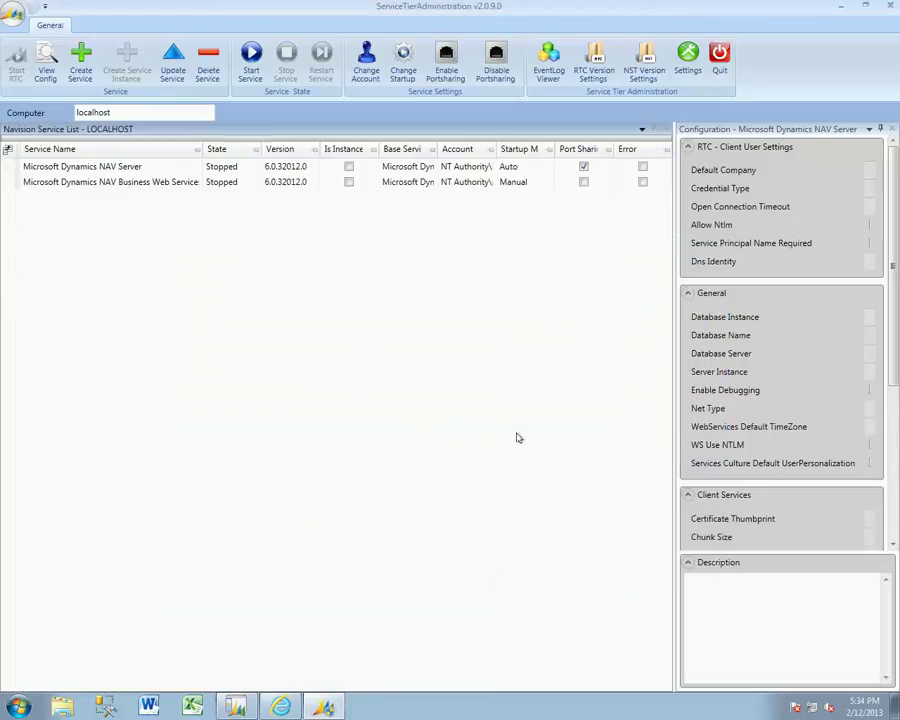
left_click(120, 166)
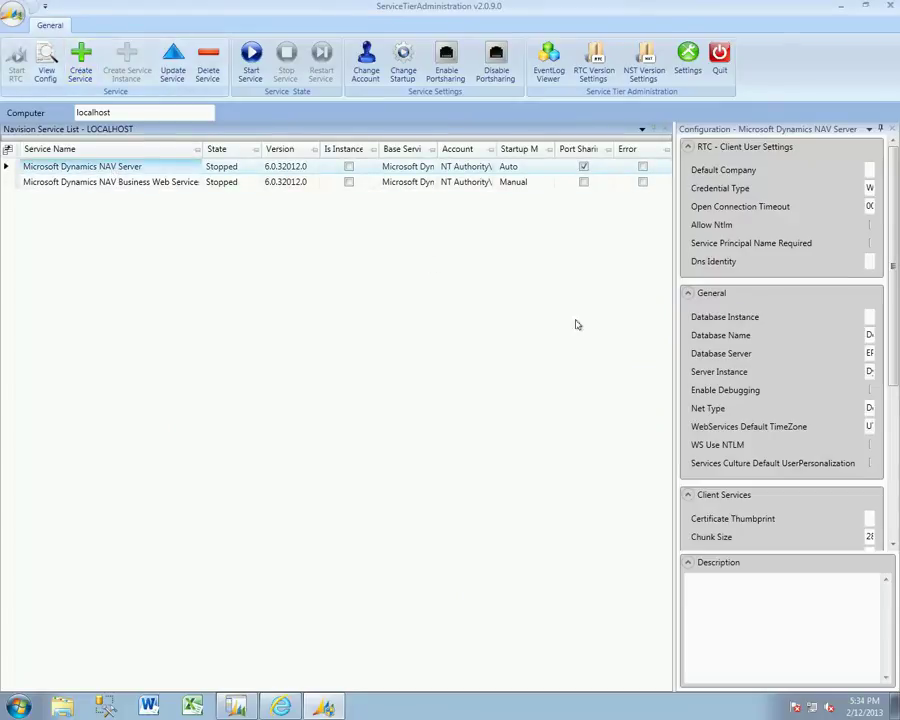
left_click_drag(675, 320, 528, 331)
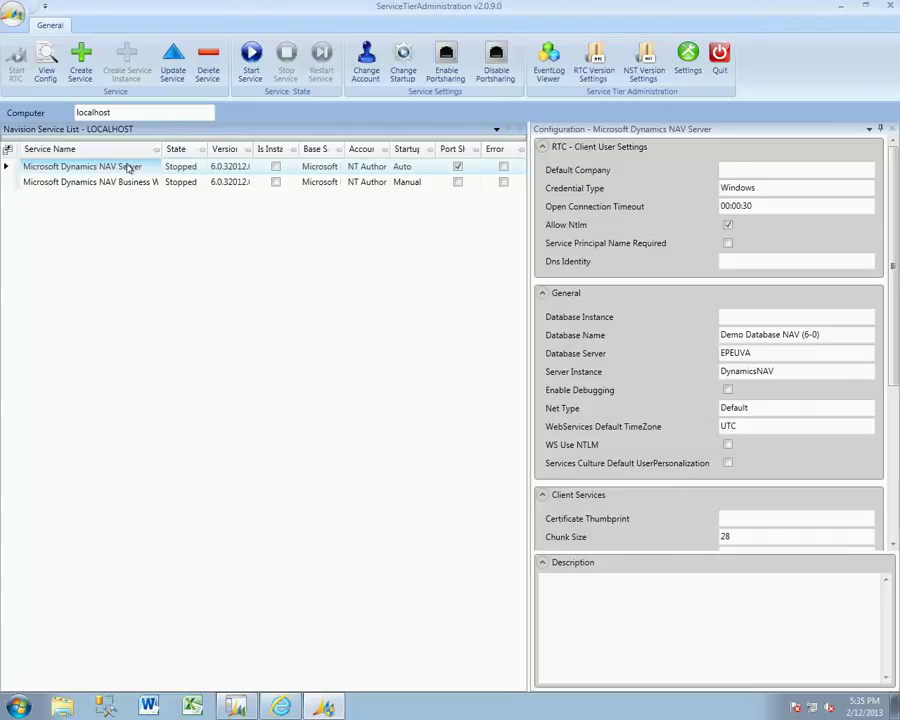
left_click(250, 60)
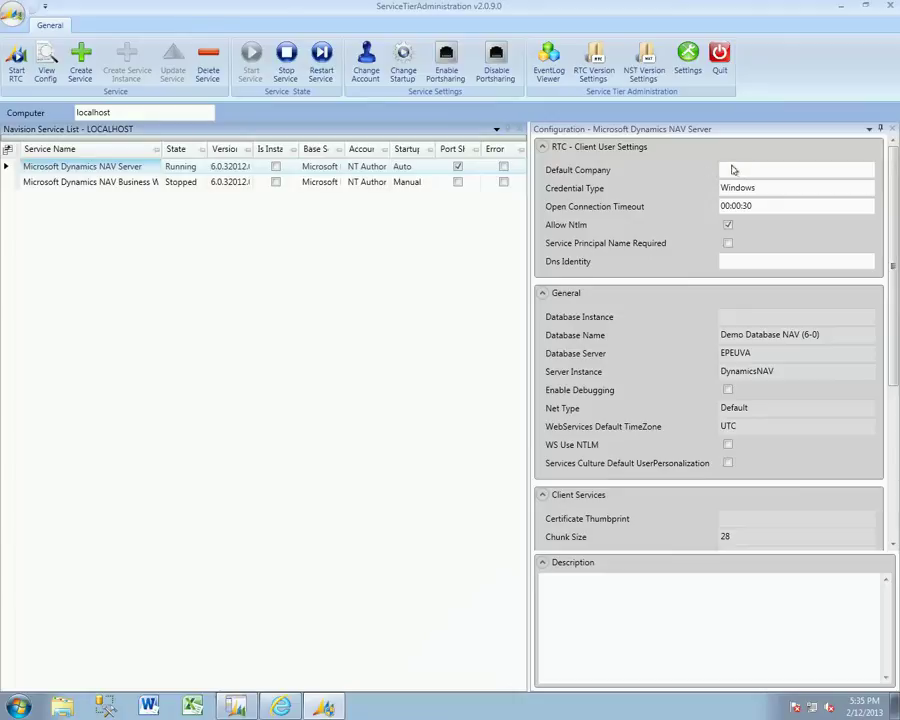
left_click(735, 168)
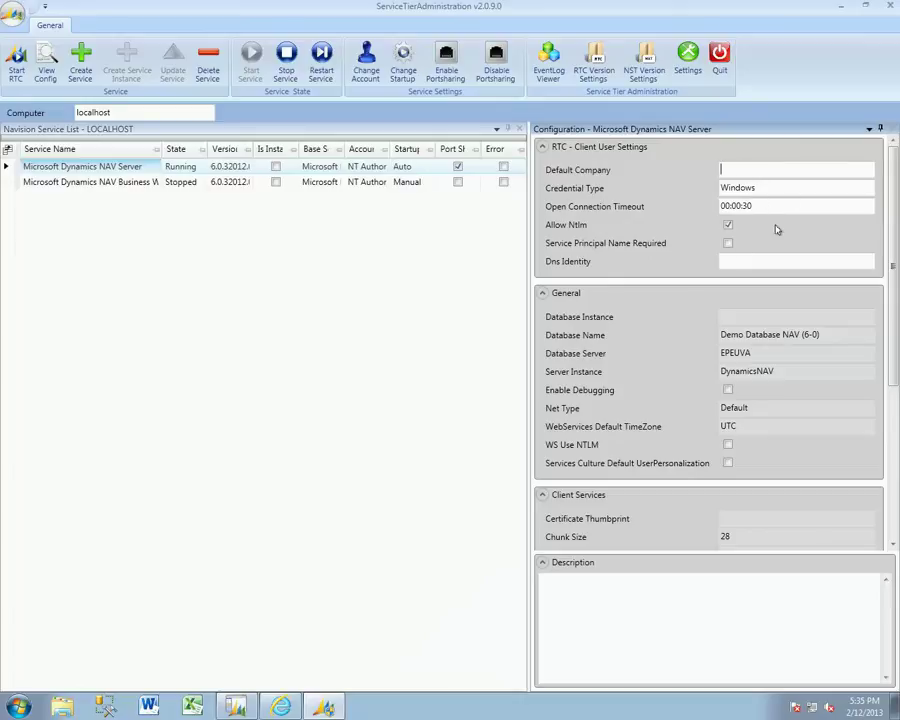
left_click(17, 72)
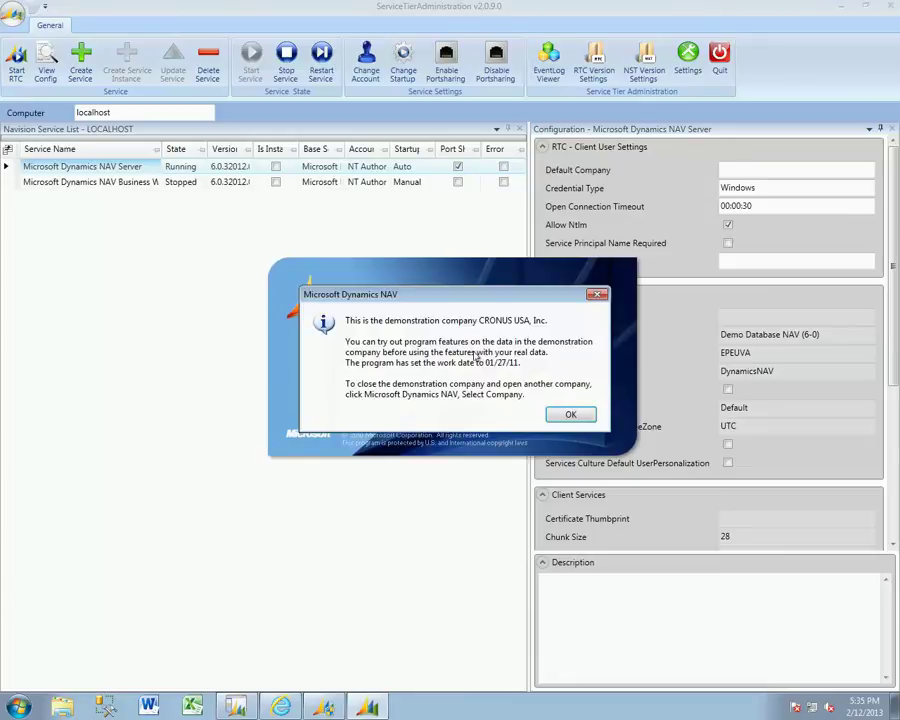
left_click(571, 413)
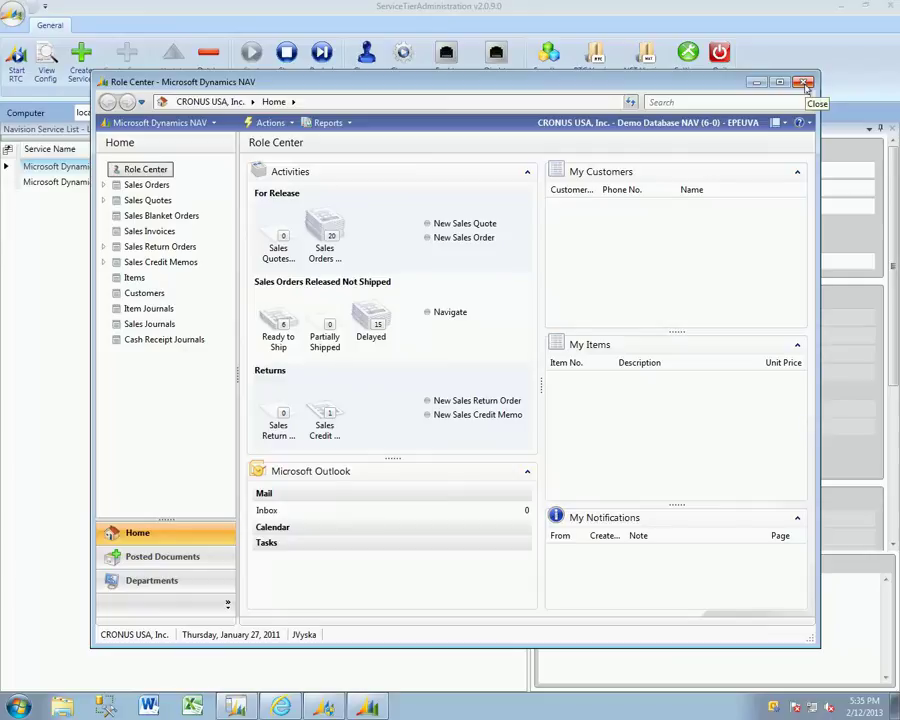
left_click(806, 87)
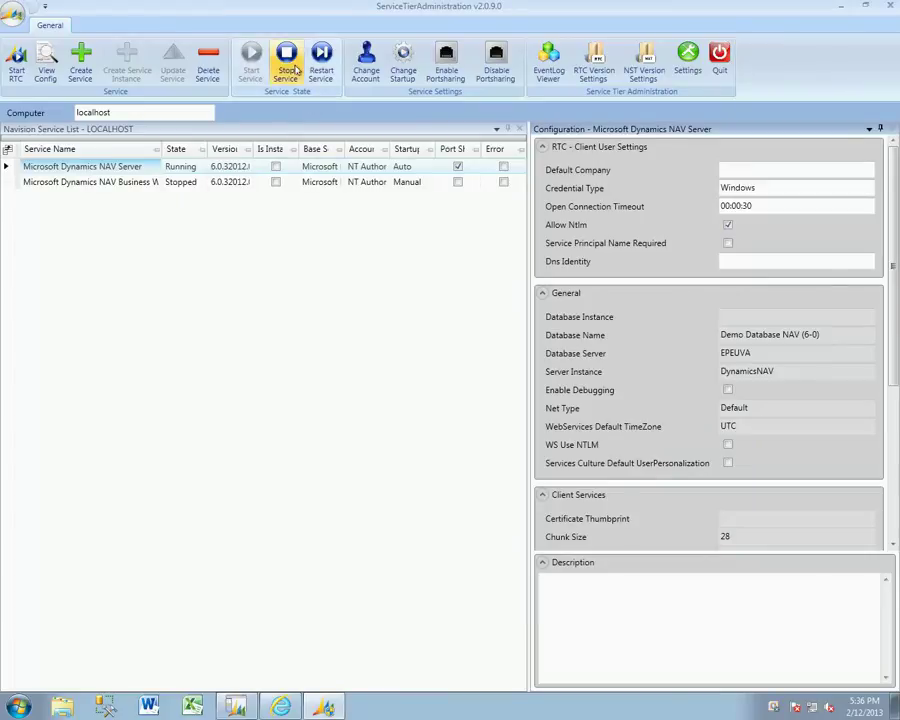
- Start a new service, then list the available databases in NAV Classic's Open Database dialog
left_click(81, 72)
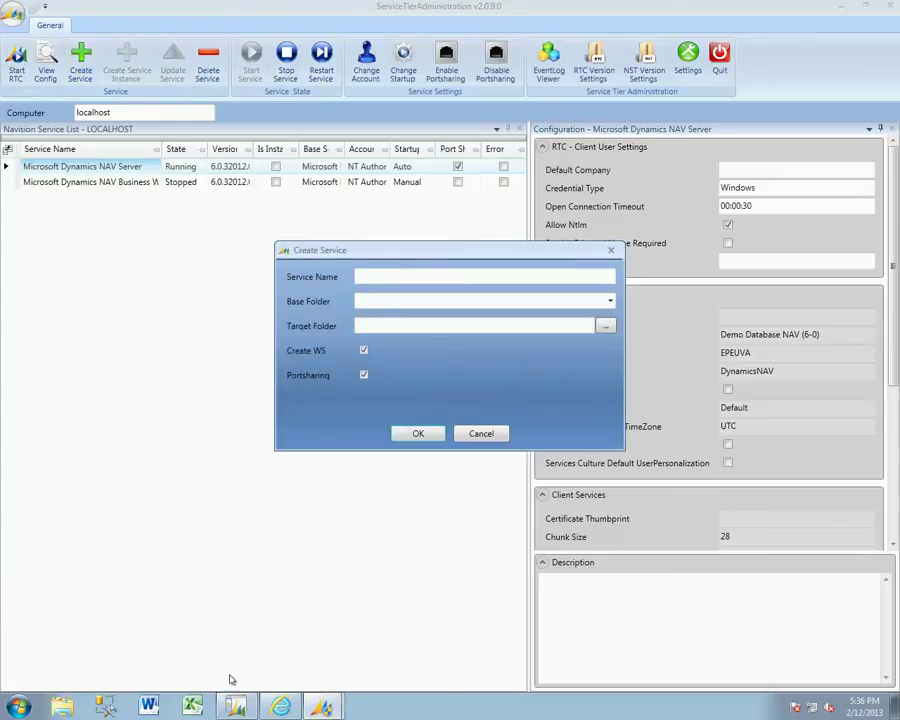
left_click(235, 707)
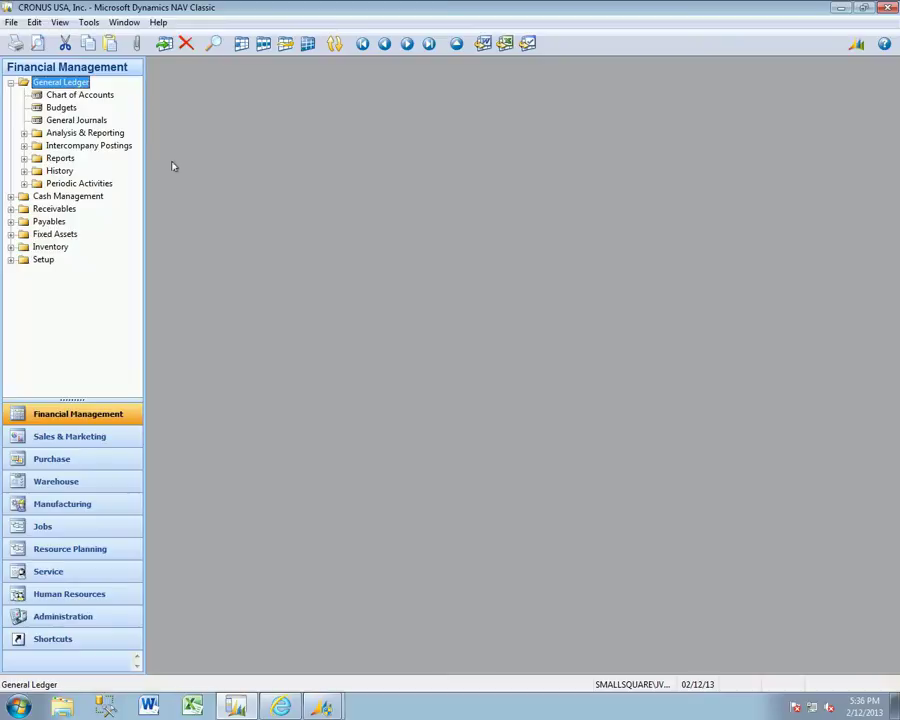
key("alt+f")
key("d")
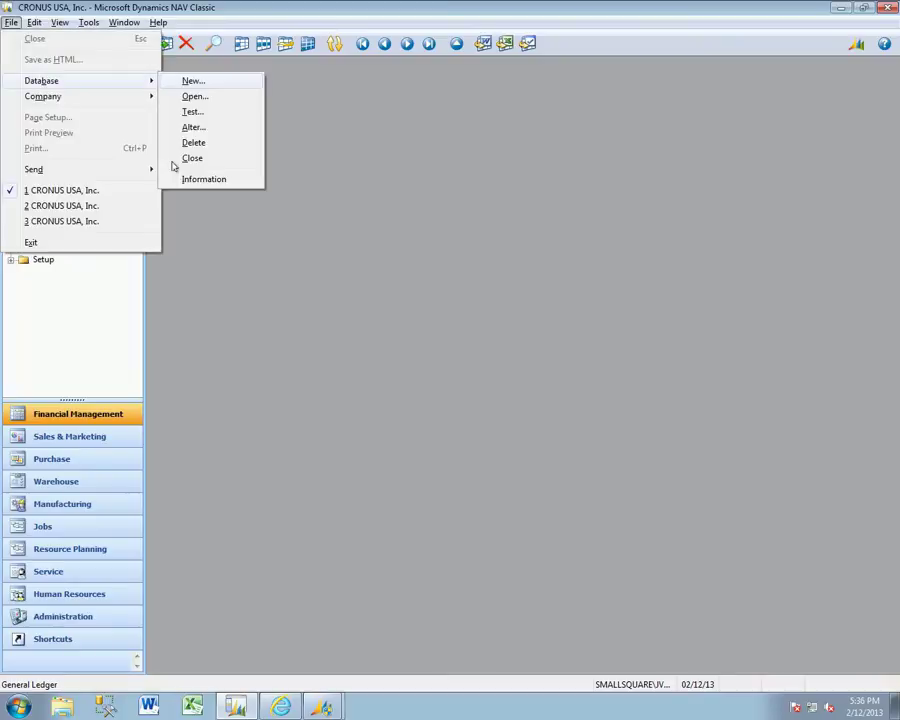
key("o")
key("Tab")
key("F6")
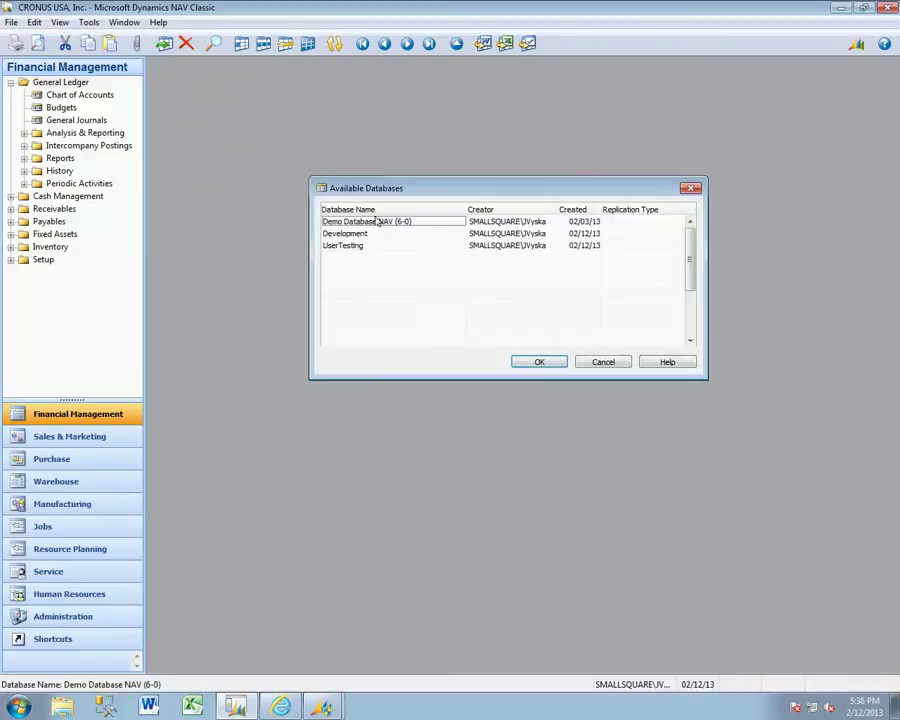
- Copy the UserTesting database name and return to the Create Service form's name field
left_click(364, 246)
right_click(362, 246)
left_click(375, 257)
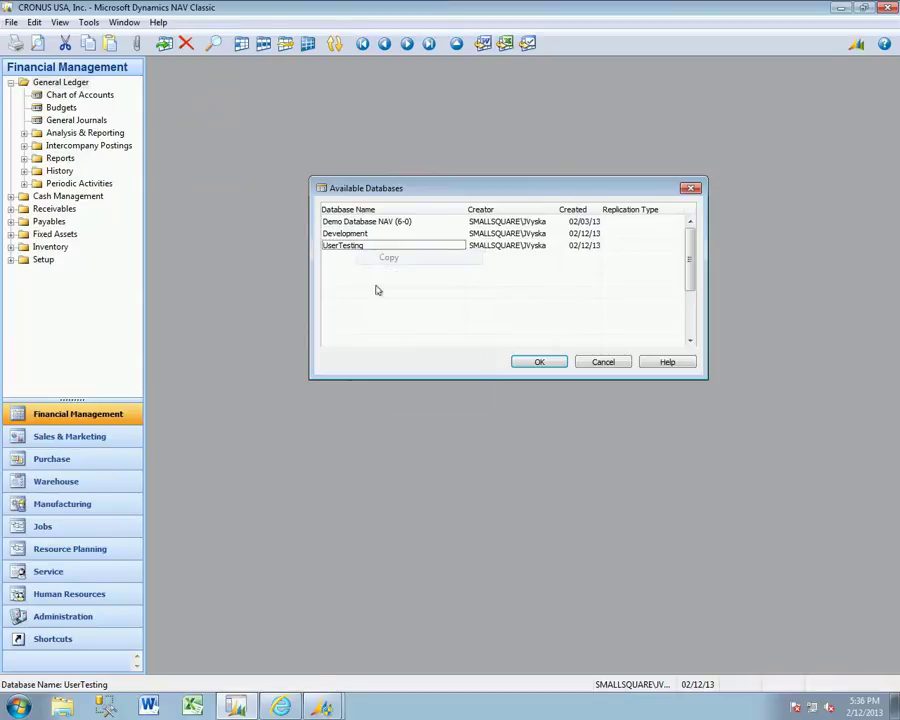
left_click(321, 707)
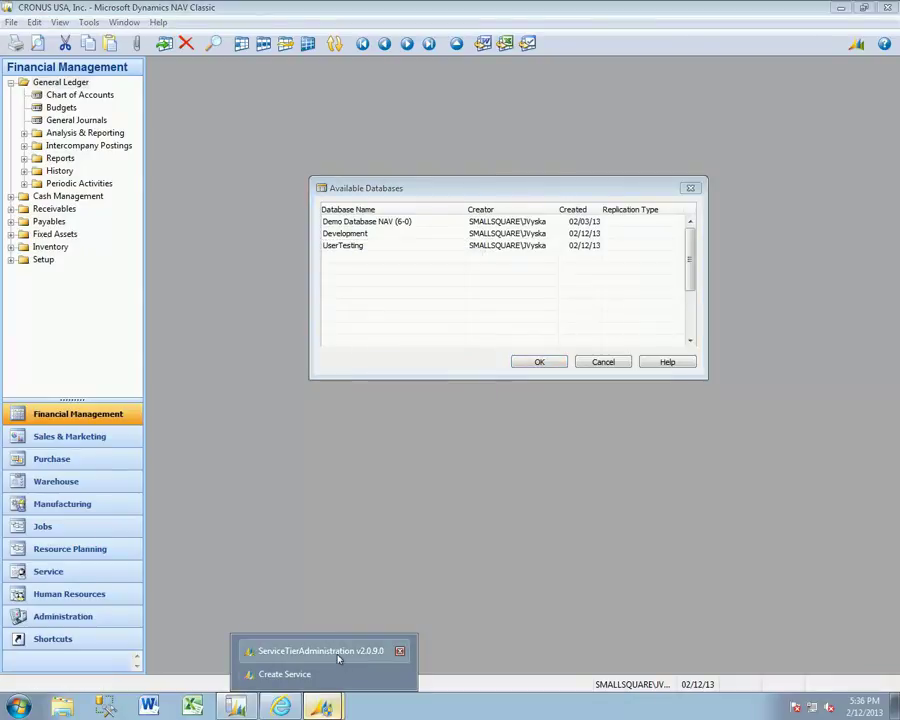
left_click(300, 674)
right_click(393, 277)
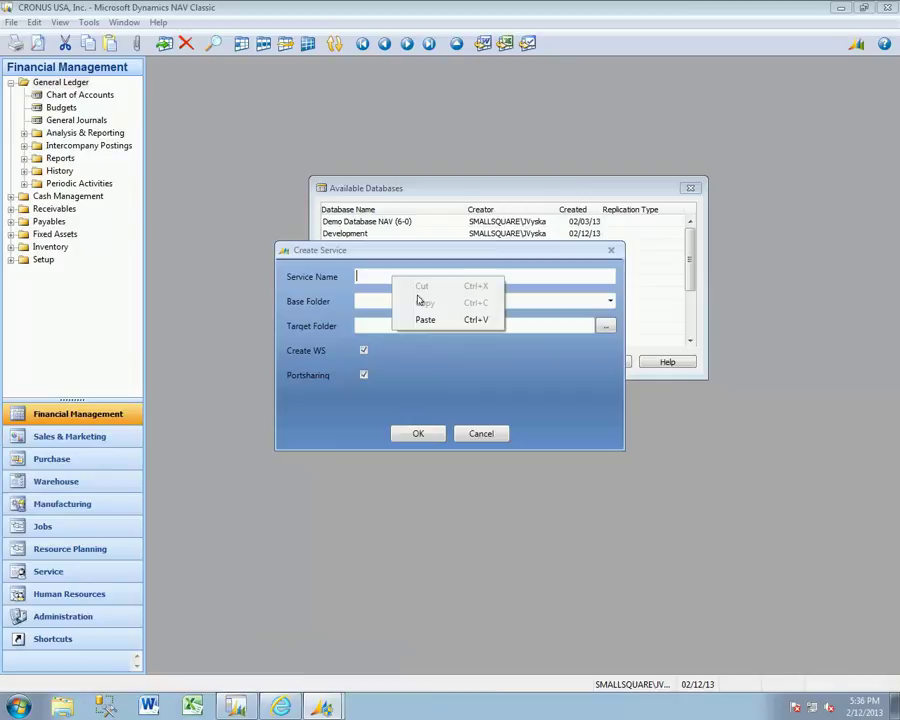
- Paste UserTesting as the service name and choose base version 6.0.32012.0
left_click(432, 319)
left_click(410, 300)
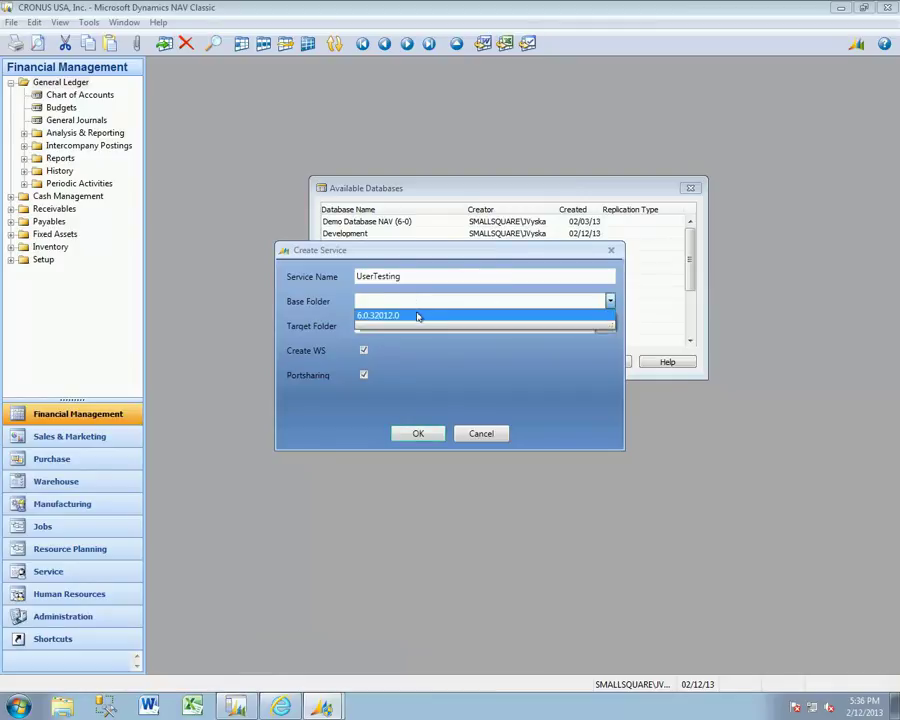
left_click(418, 316)
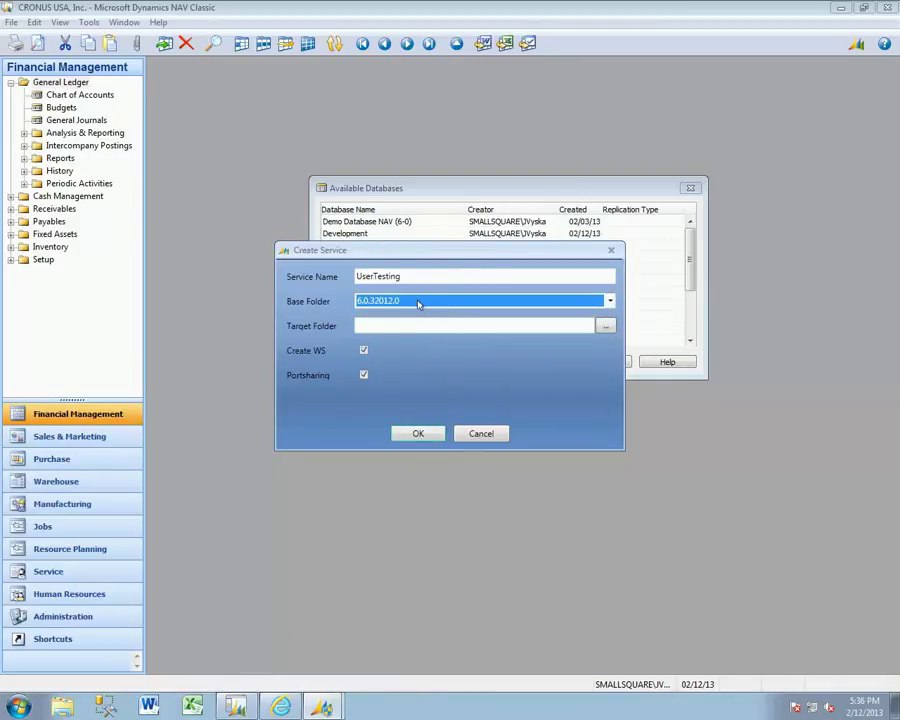
- Set the target folder to C:\Program Files (x86)\Microsoft Dynamics NAV\60 and create the service
left_click(604, 327)
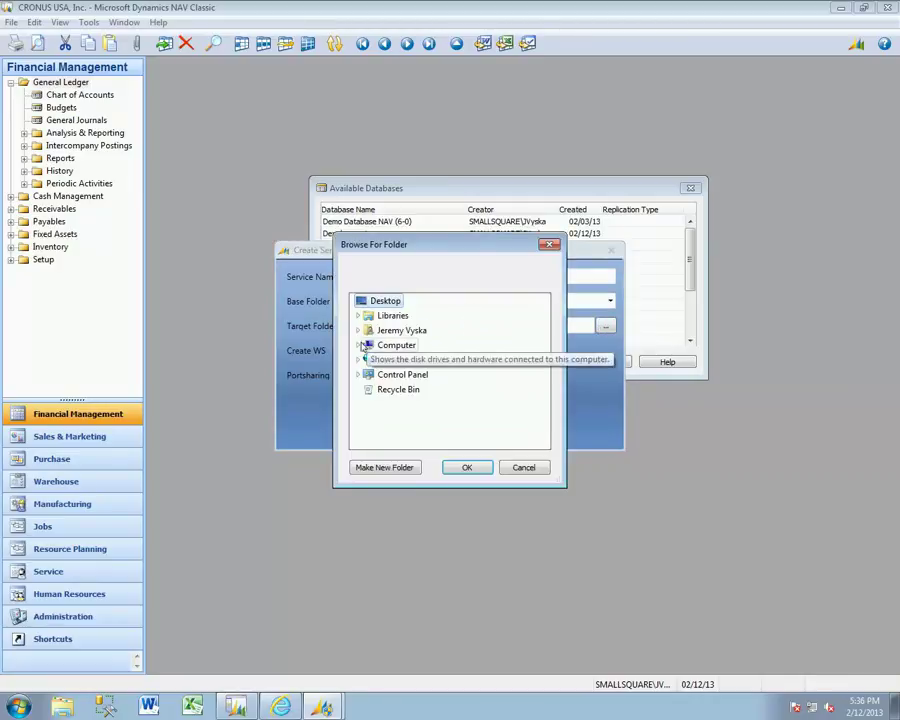
left_click(360, 345)
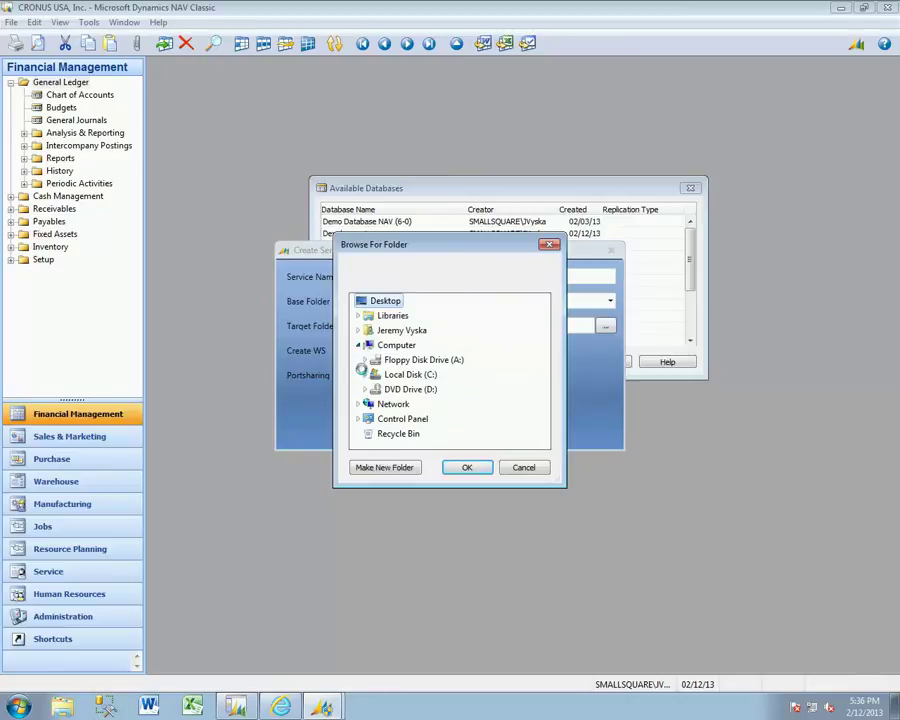
left_click(364, 374)
left_click(374, 400)
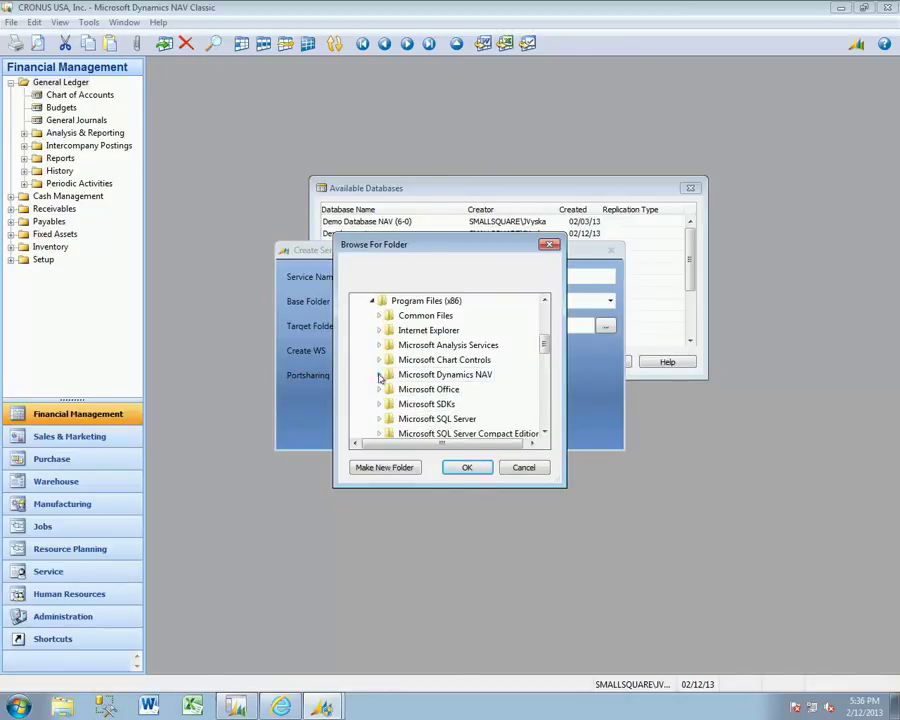
left_click(380, 377)
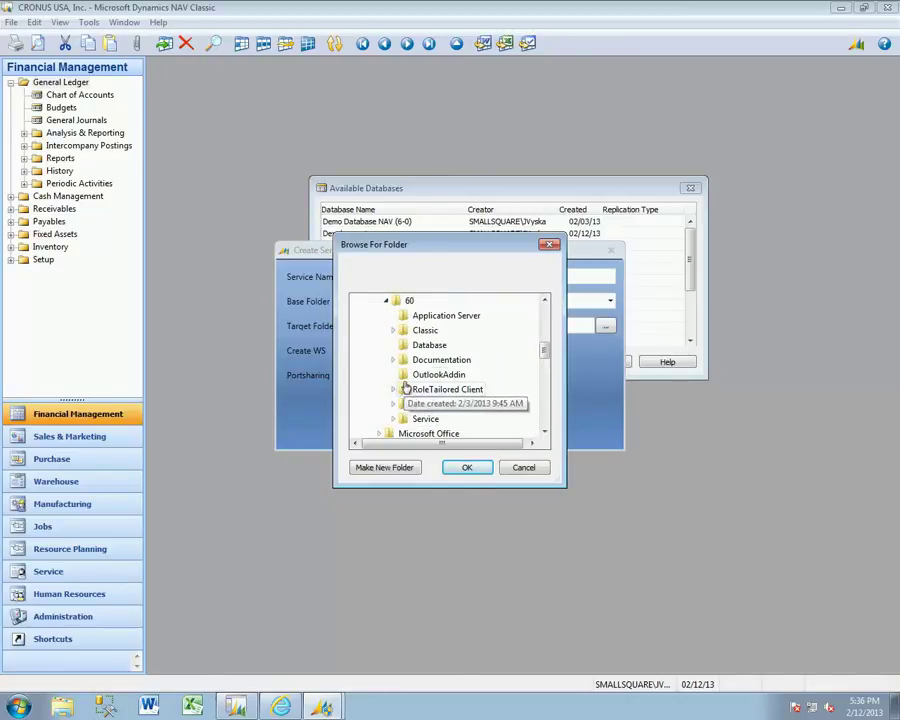
left_click(409, 300)
left_click(466, 467)
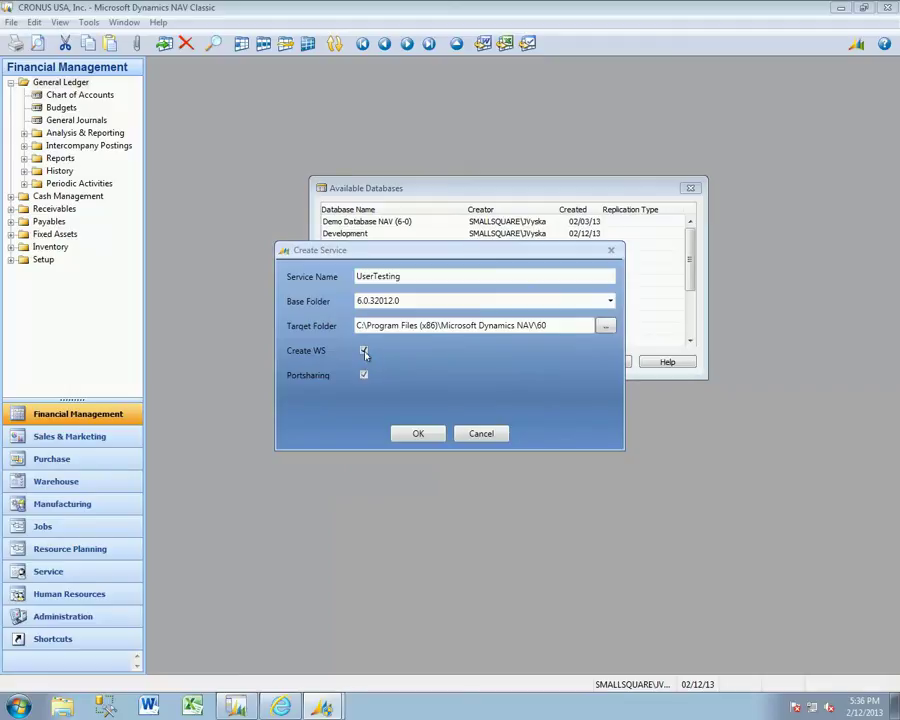
left_click(418, 434)
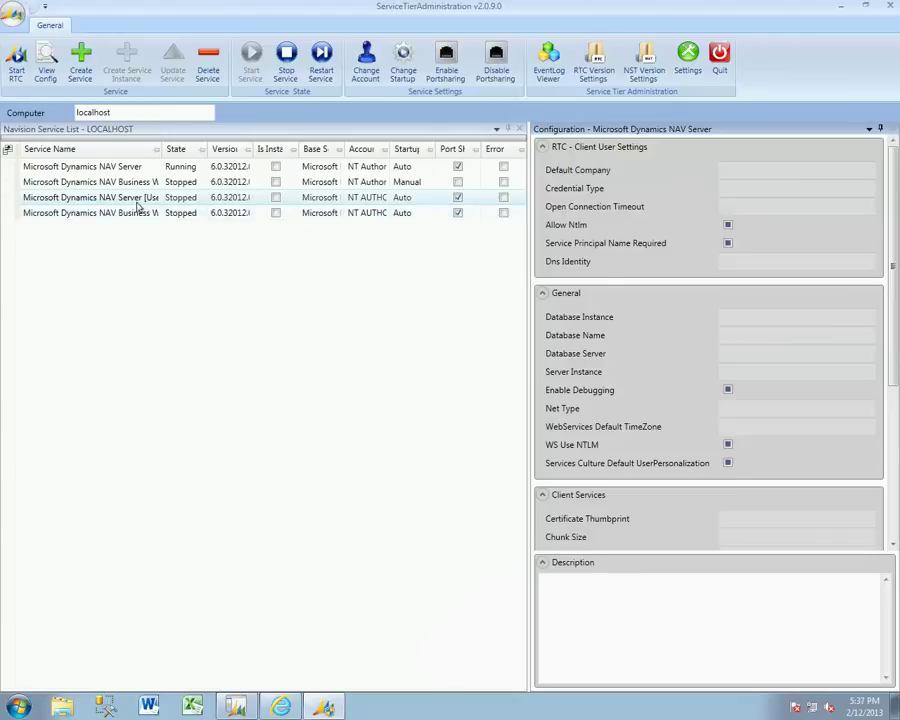
- Widen the Service Name column and compare the UserTesting server's settings against the original NAV Server
left_click(133, 199)
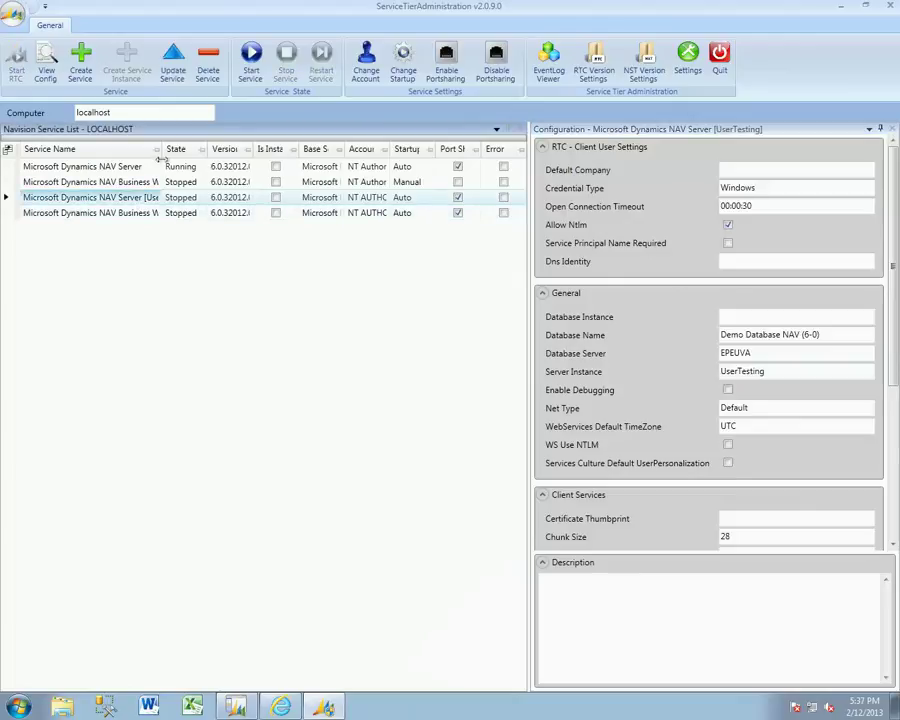
left_click_drag(157, 149, 196, 149)
left_click(120, 169)
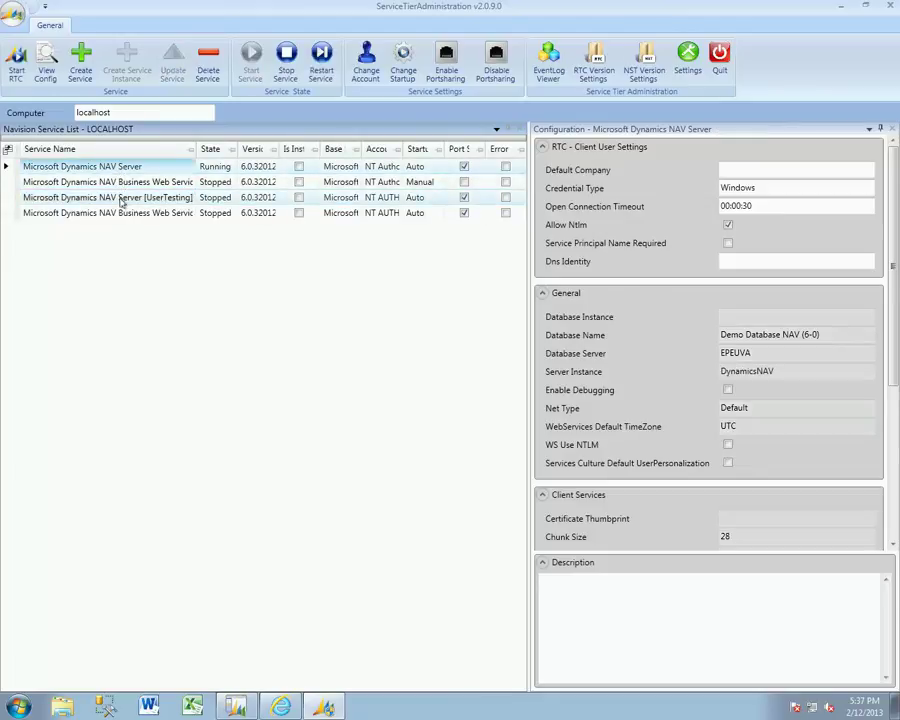
left_click(121, 199)
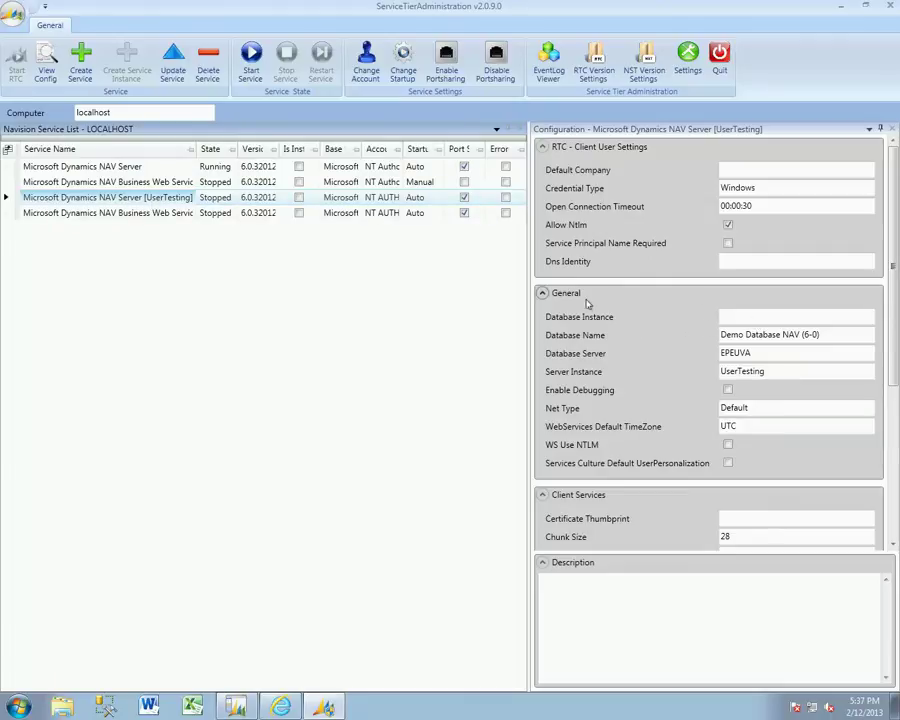
- Replace Database Name 'Demo Database NAV (6-0)' with 'UserTesting', then verify the Server Instance value
left_click(760, 317)
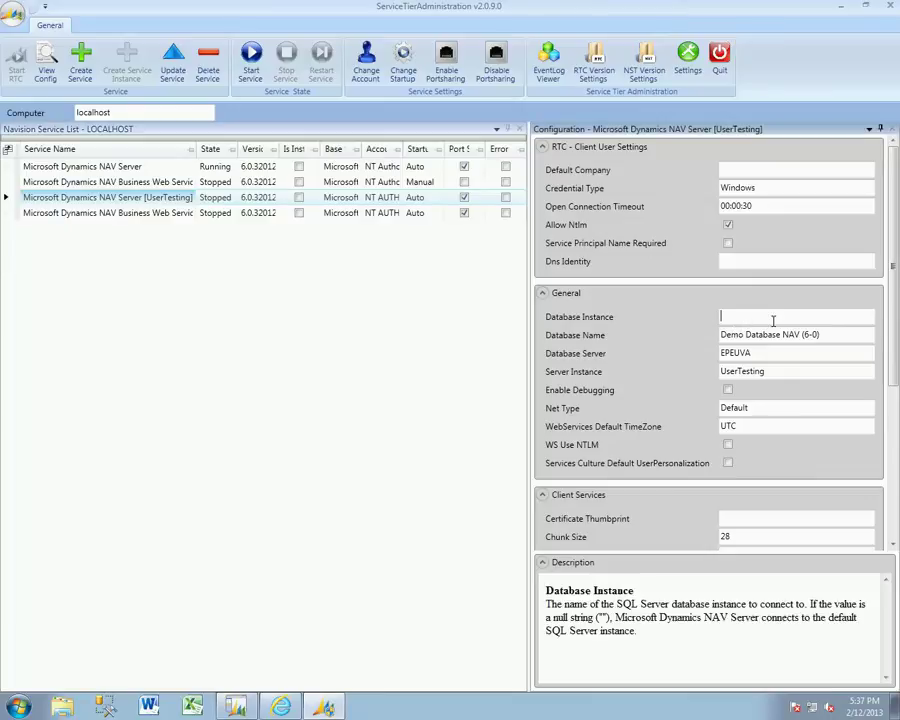
left_click(832, 335)
right_click(830, 341)
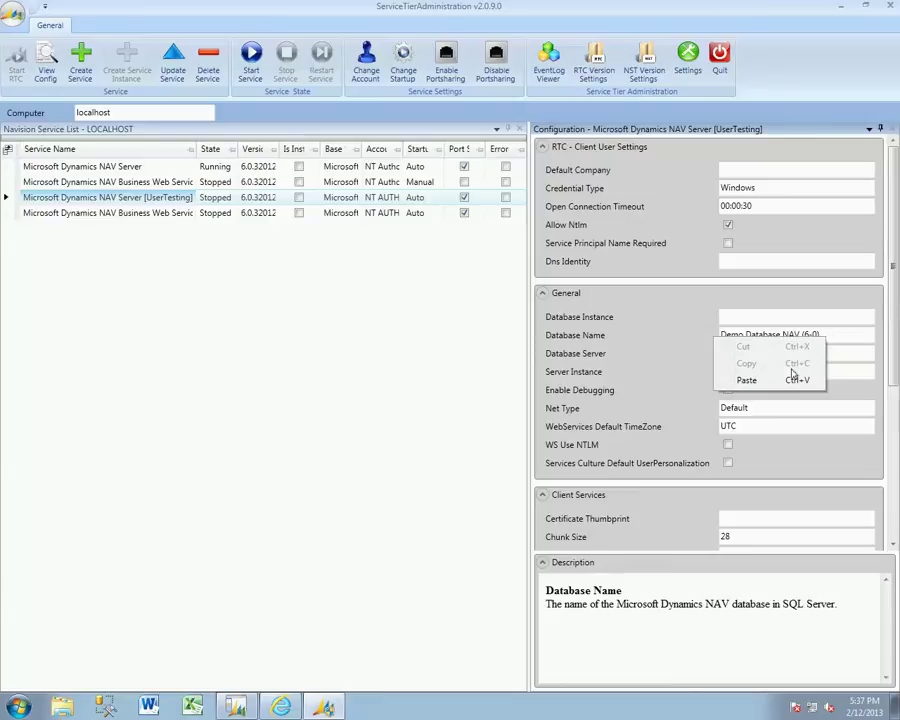
left_click(786, 376)
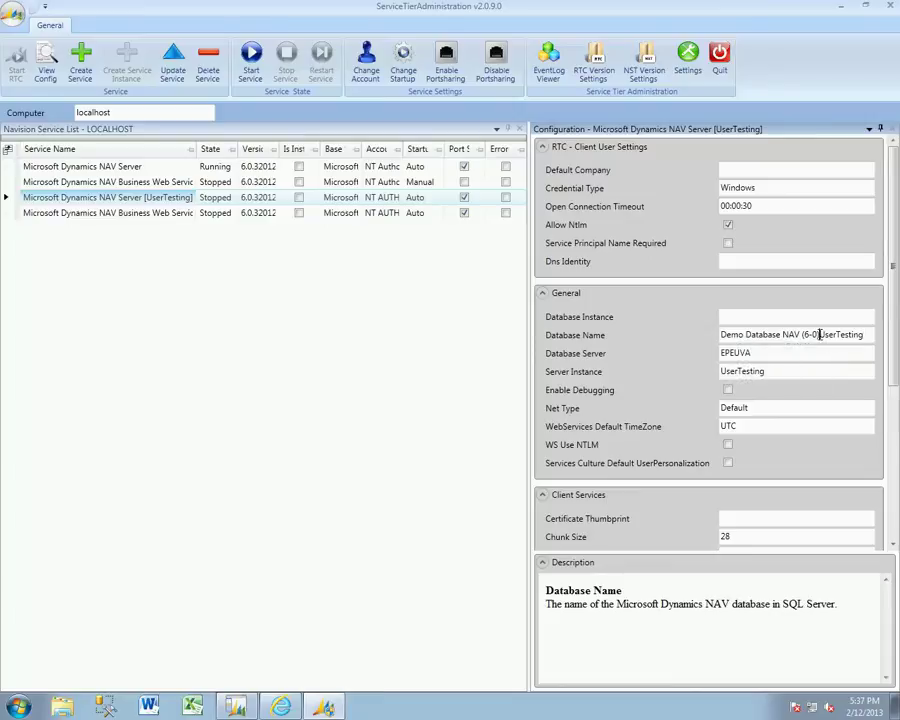
left_click_drag(820, 335, 620, 332)
key("Delete")
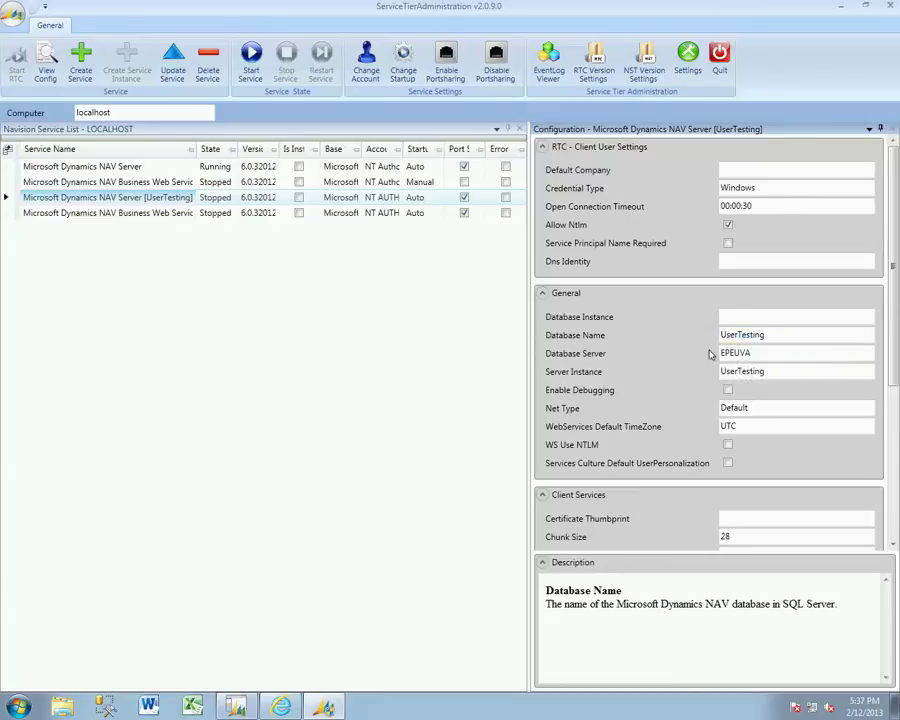
left_click(773, 371)
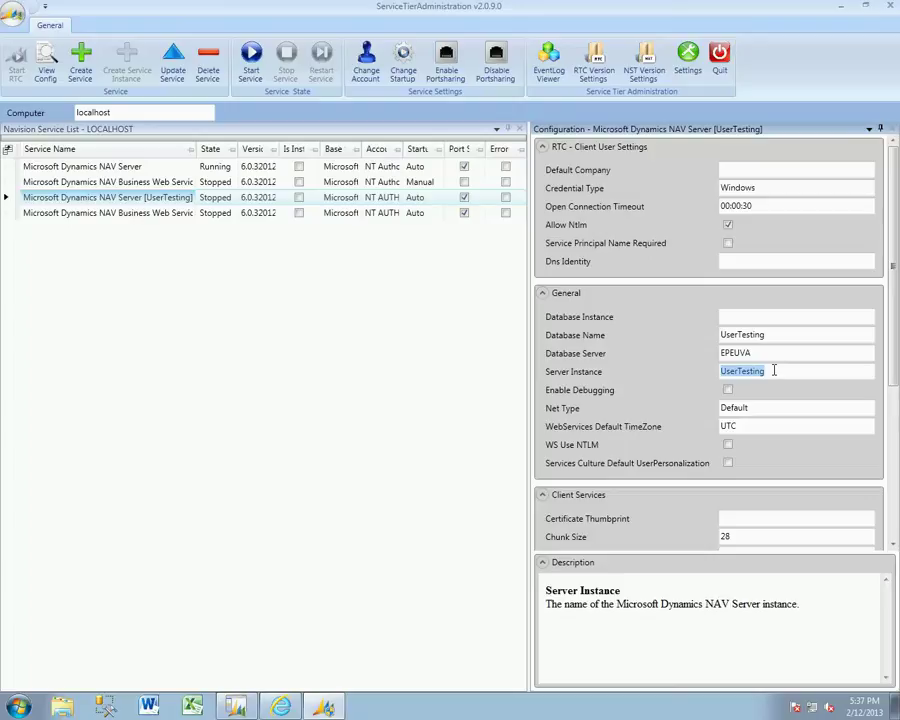
left_click(775, 340)
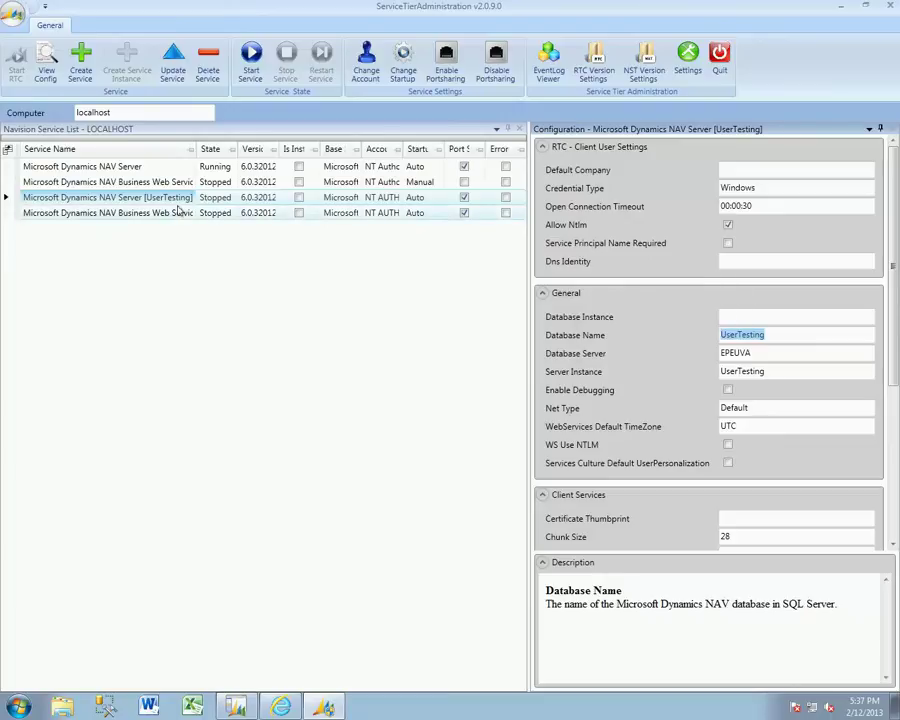
- Start the UserTesting service, launch its RoleTailored client, and dismiss the Change Listener error and demo-company notice
left_click(247, 62)
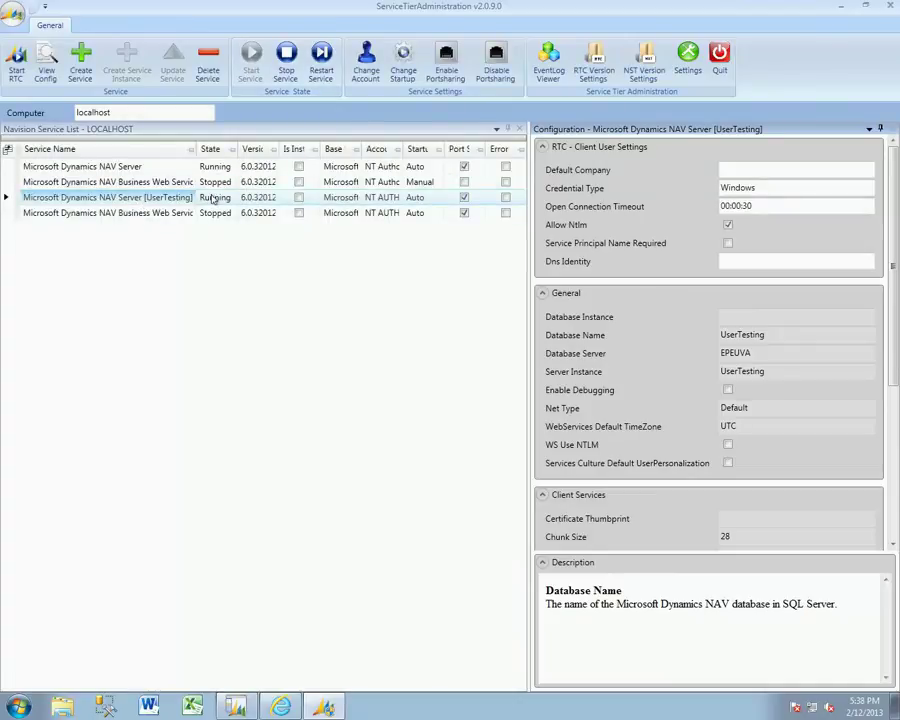
left_click(15, 64)
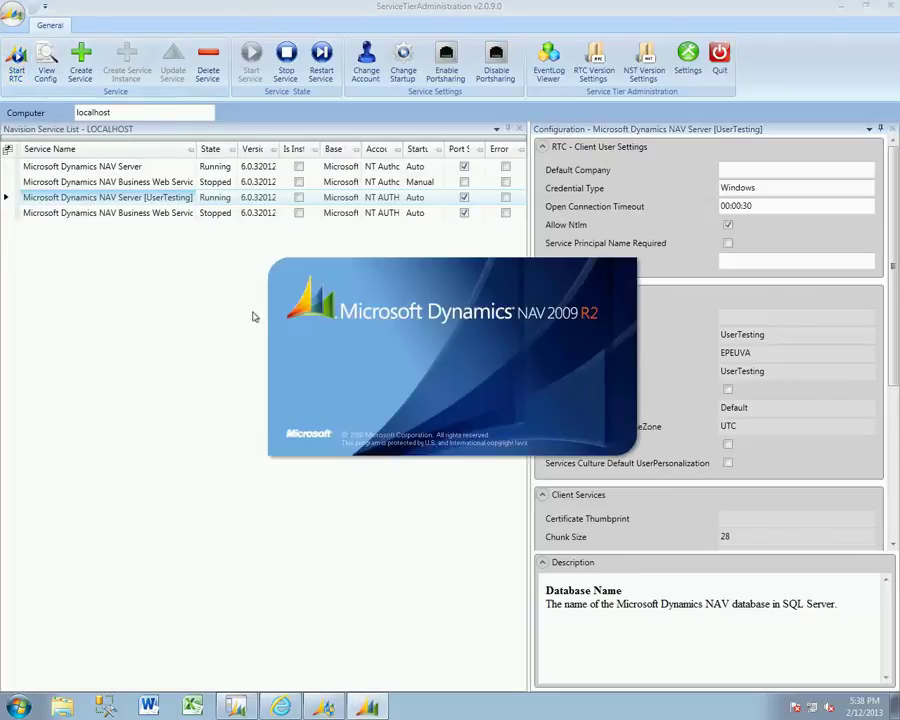
key("Return")
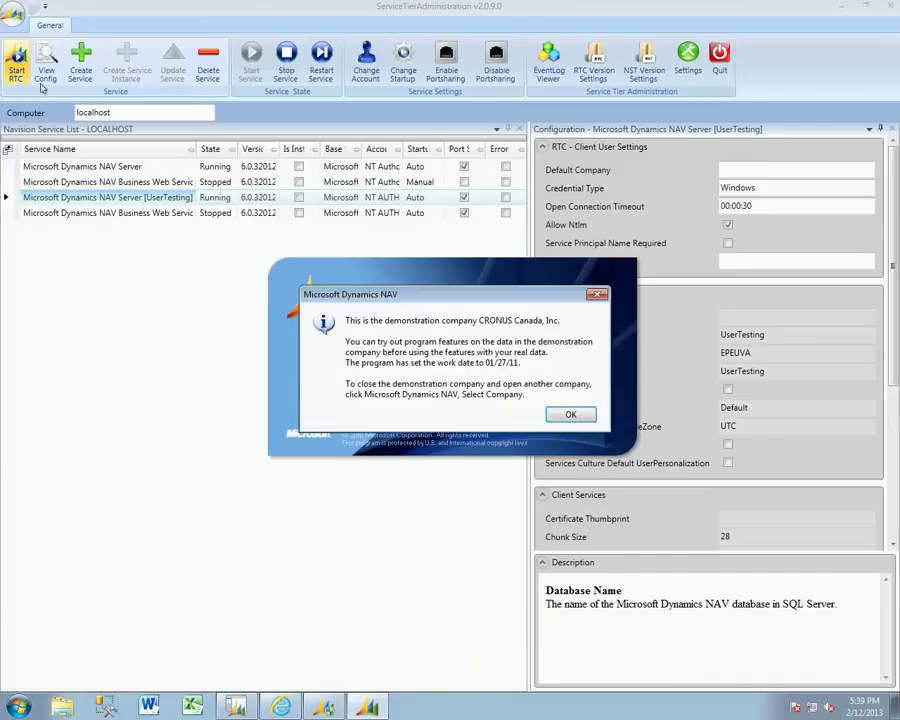
left_click(572, 414)
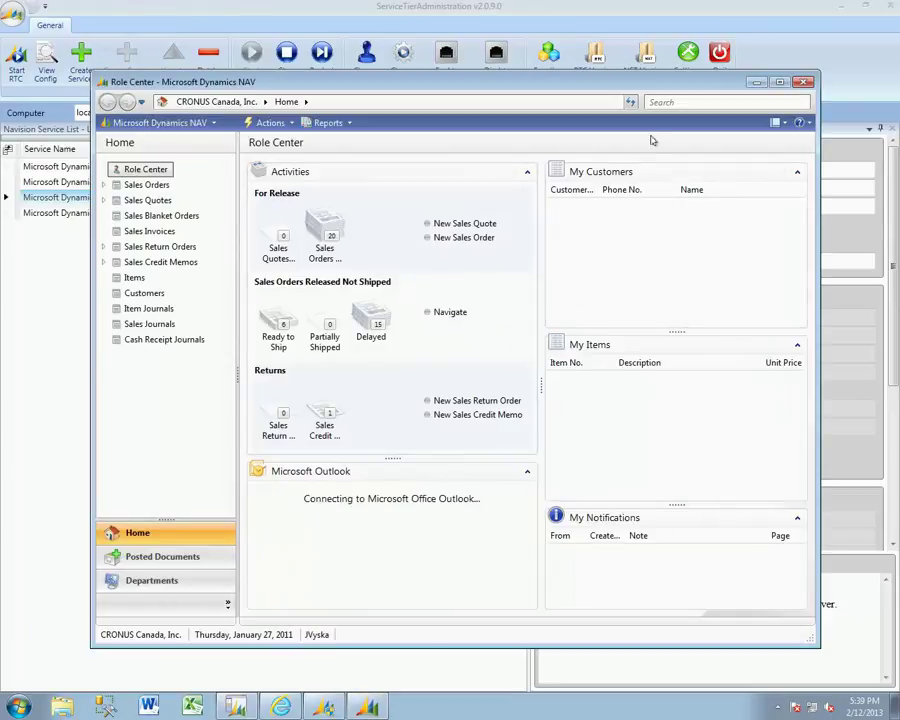
- Use Select Server to choose company CRONUS USA, Inc. on localhost:7046/UserTesting and confirm
left_click(160, 122)
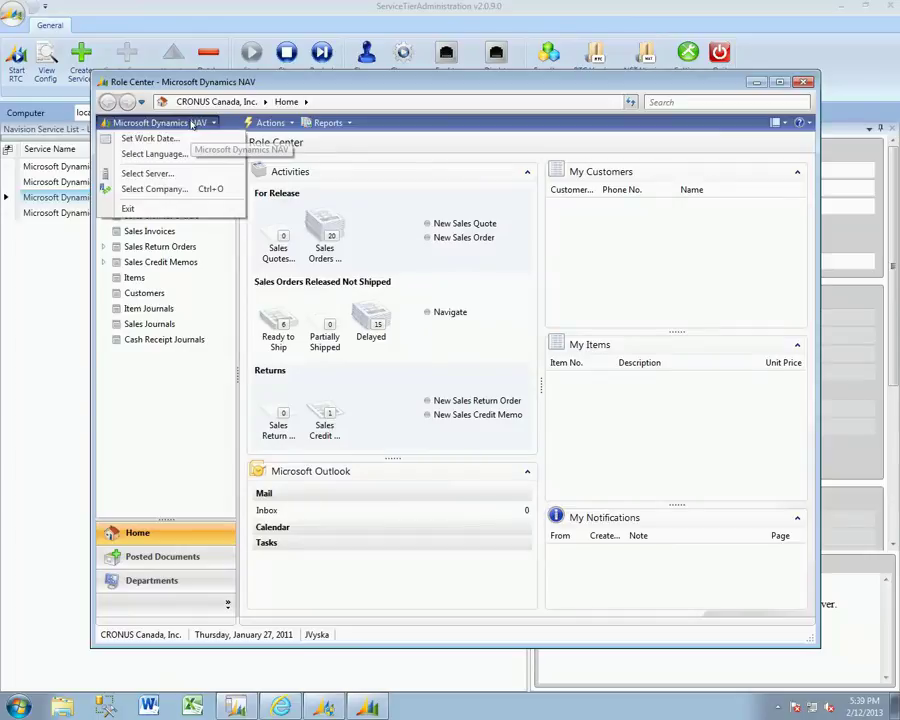
left_click(174, 174)
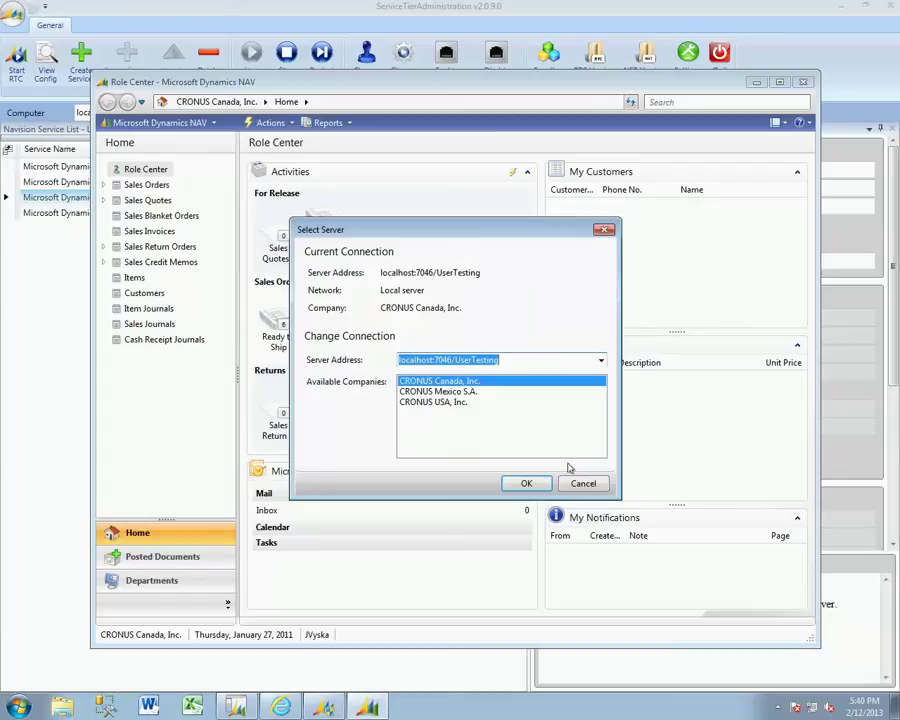
left_click(450, 401)
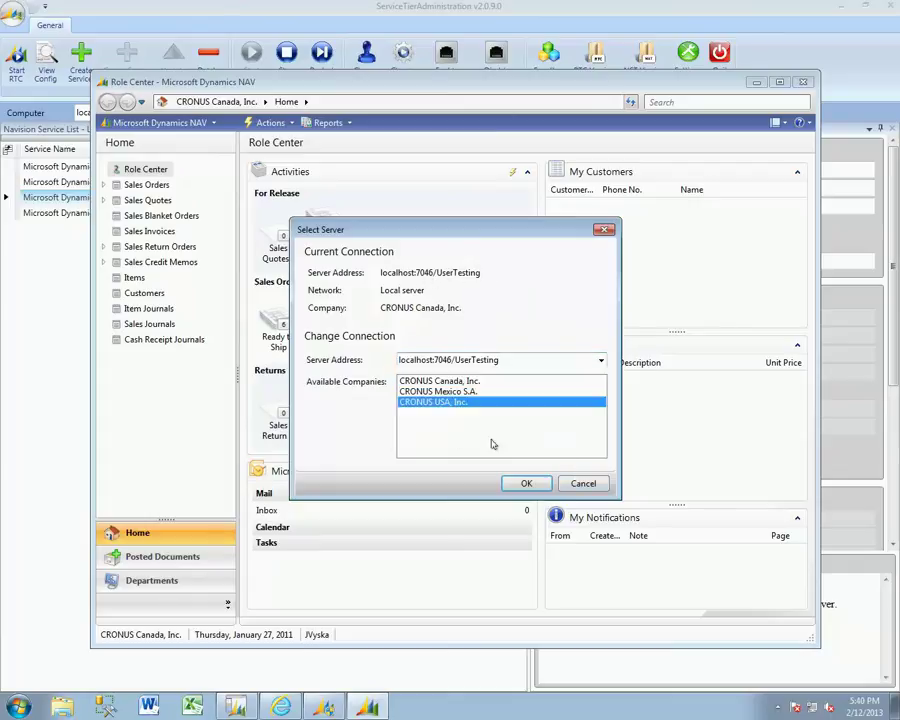
left_click(520, 482)
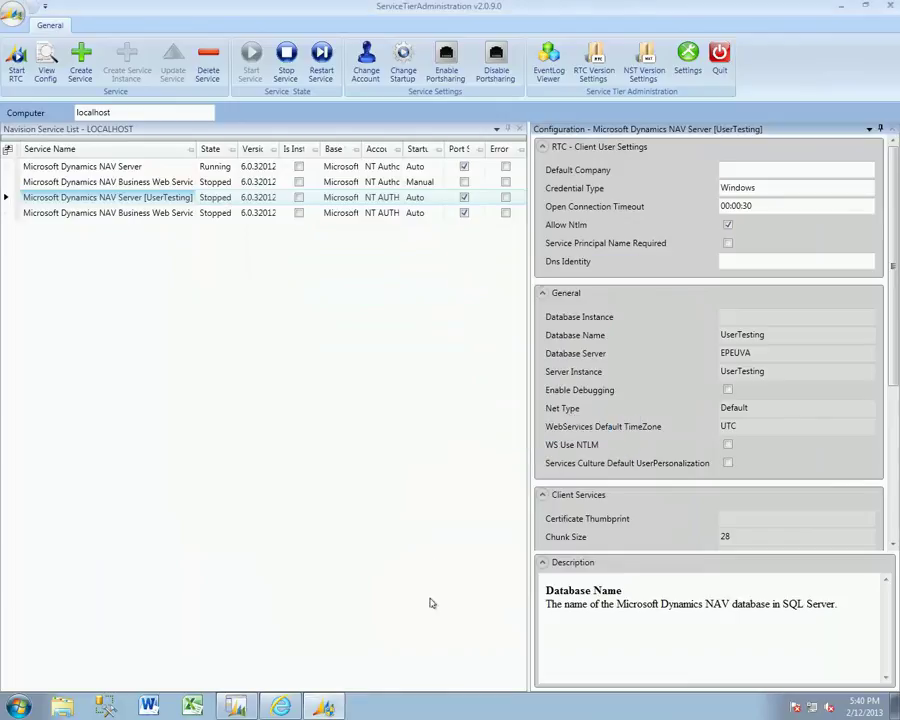
- Check the Business Web Services [UserTesting] and NAV Server [UserTesting] configurations before going to the Start menu
left_click(156, 213)
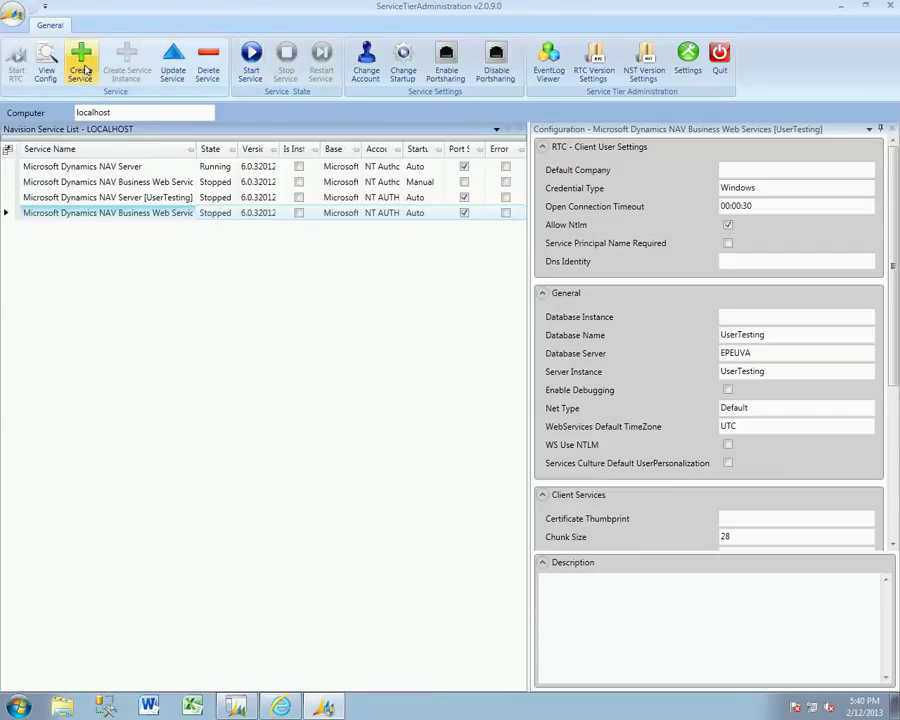
left_click(143, 197)
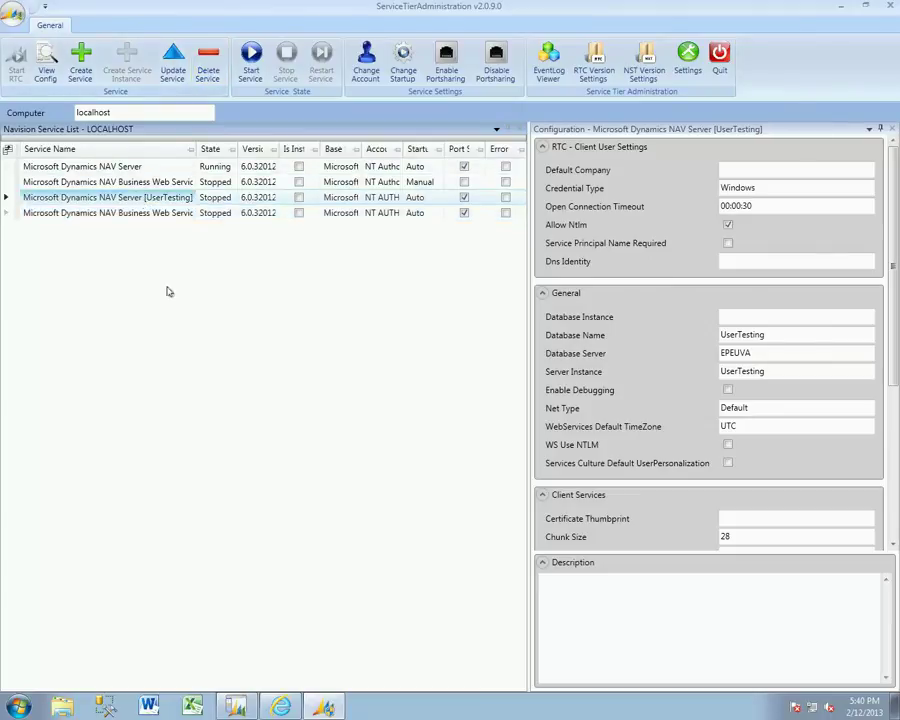
left_click(22, 707)
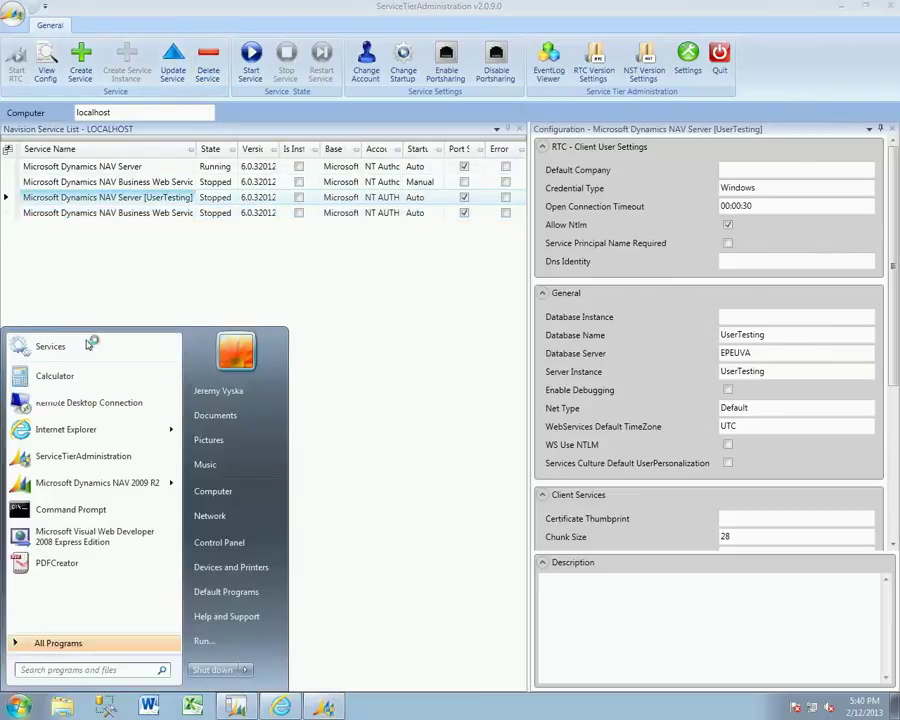
- Open Windows Services, scroll to the Microsoft Dynamics entries and widen the Name column
left_click(80, 344)
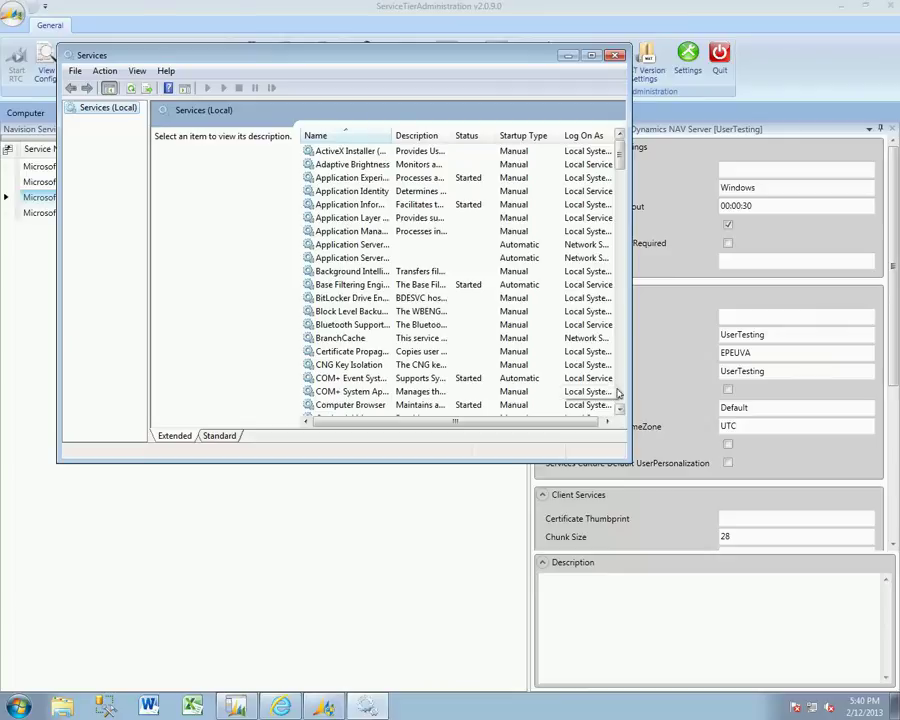
left_click(619, 392)
left_click(619, 393)
left_click(619, 393)
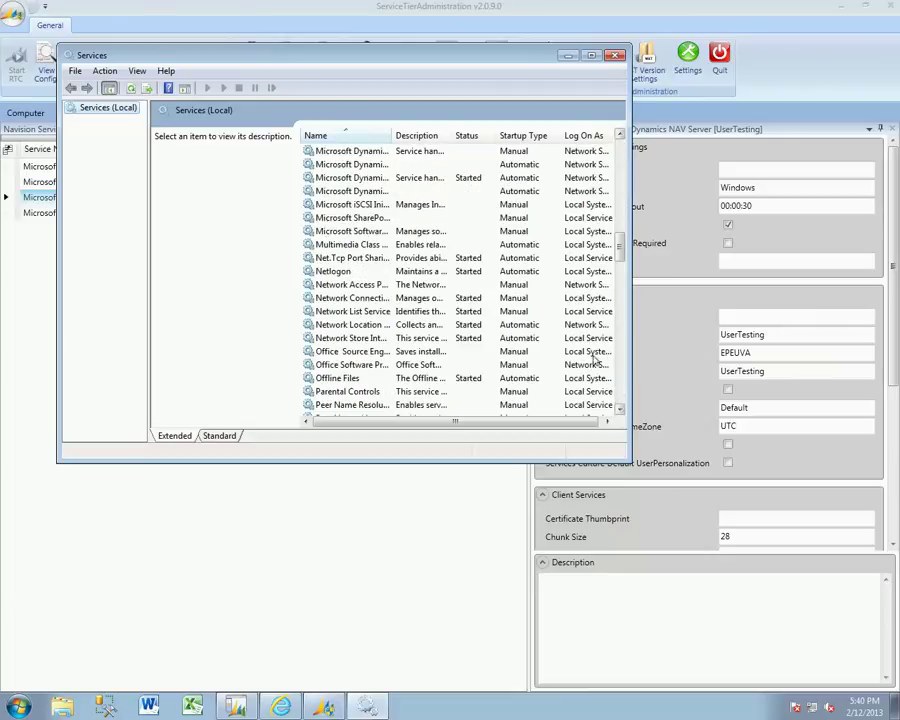
double_click(455, 137)
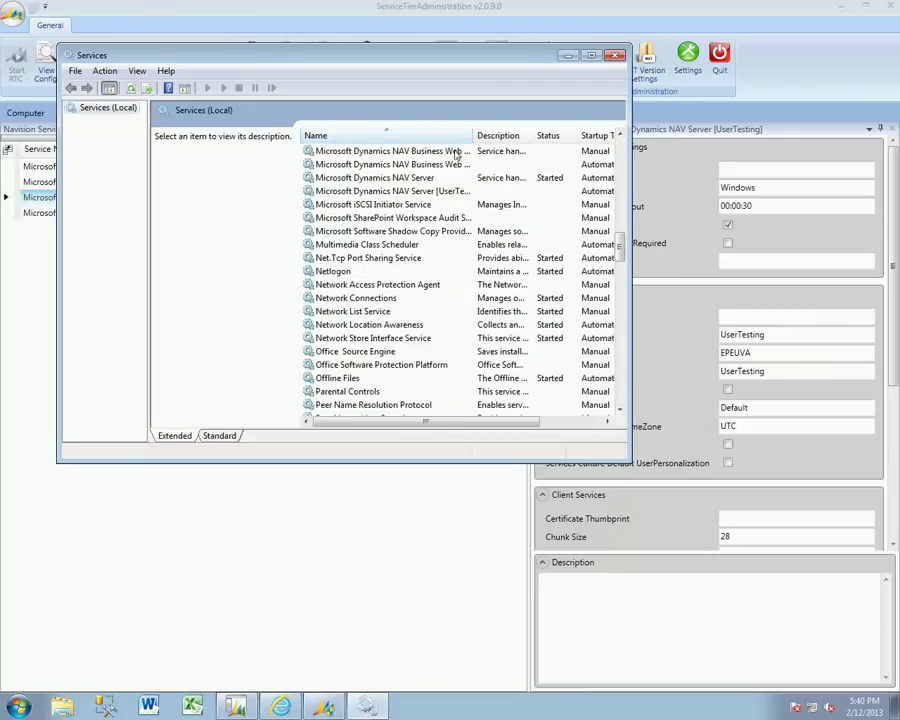
left_click(620, 133)
double_click(620, 133)
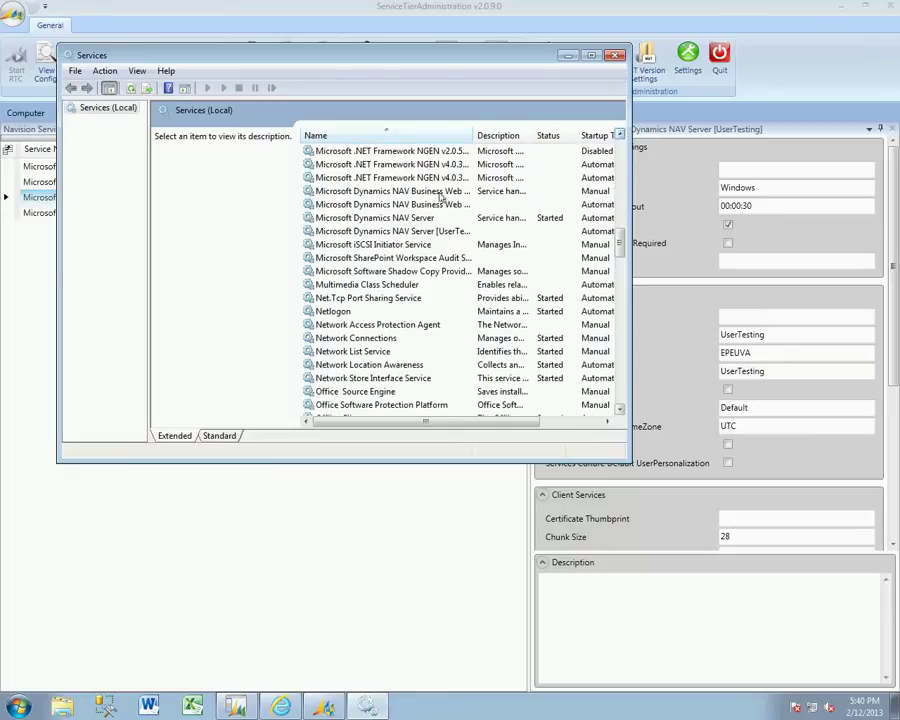
- Compare the Business Web Services, default NAV Server and NAV Server [UserTesting] statuses, confirming UserTesting is stopped
left_click(405, 191)
left_click(429, 217)
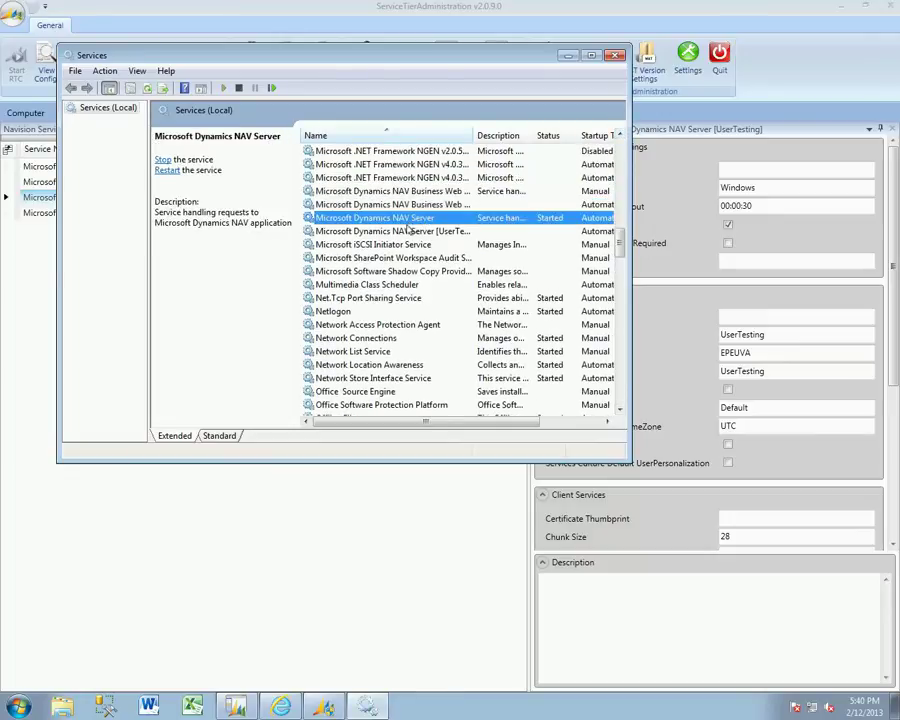
left_click(410, 231)
left_click_drag(535, 141, 536, 141)
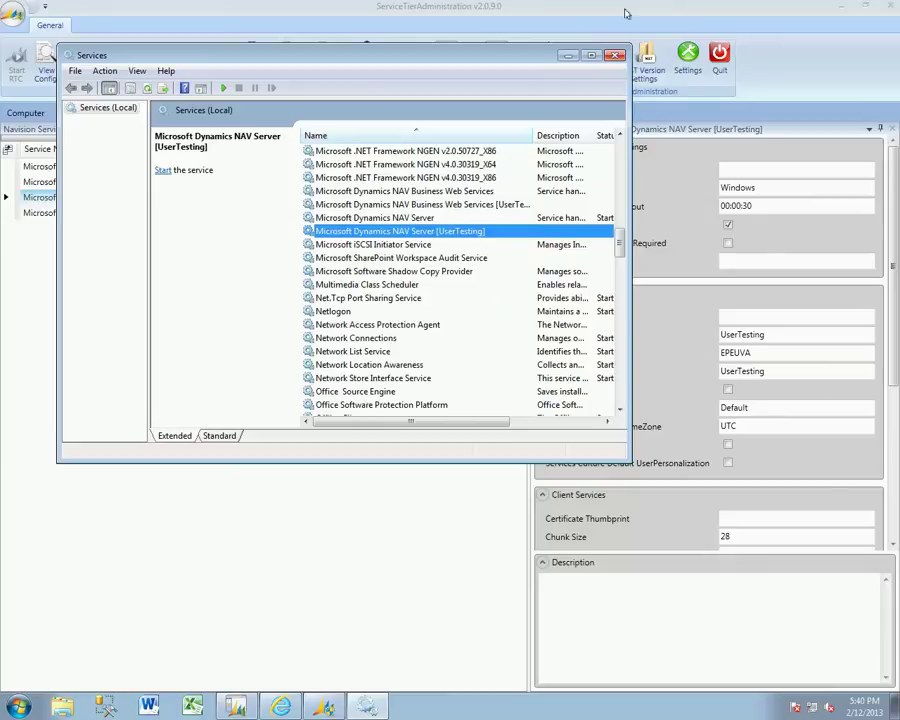
- Close Services, relaunch Microsoft Dynamics NAV 2009 R2 and acknowledge the demonstration-company notice
left_click(616, 56)
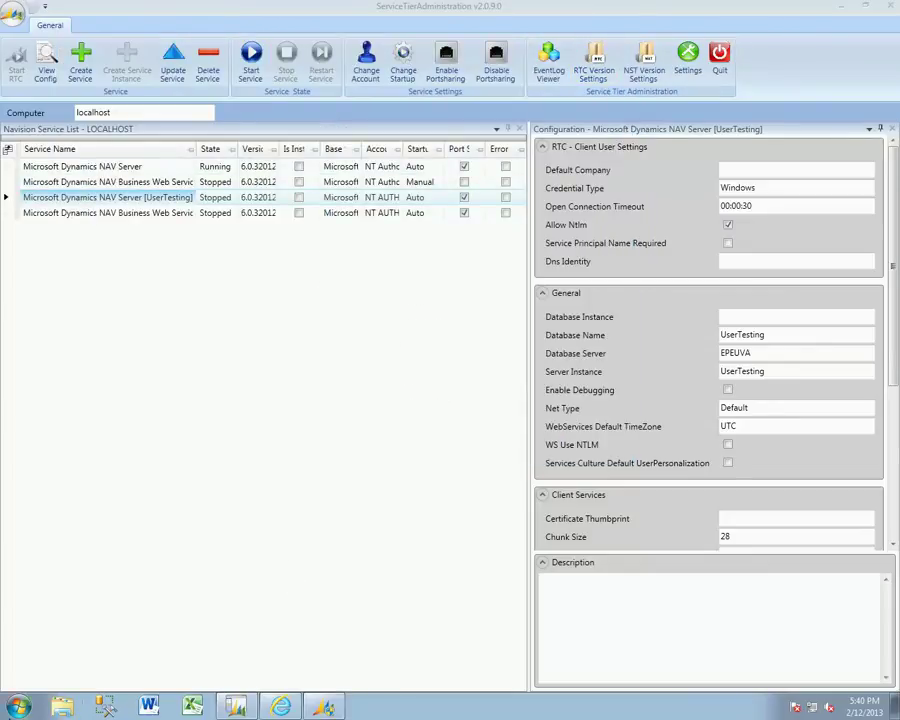
left_click(18, 706)
left_click(107, 494)
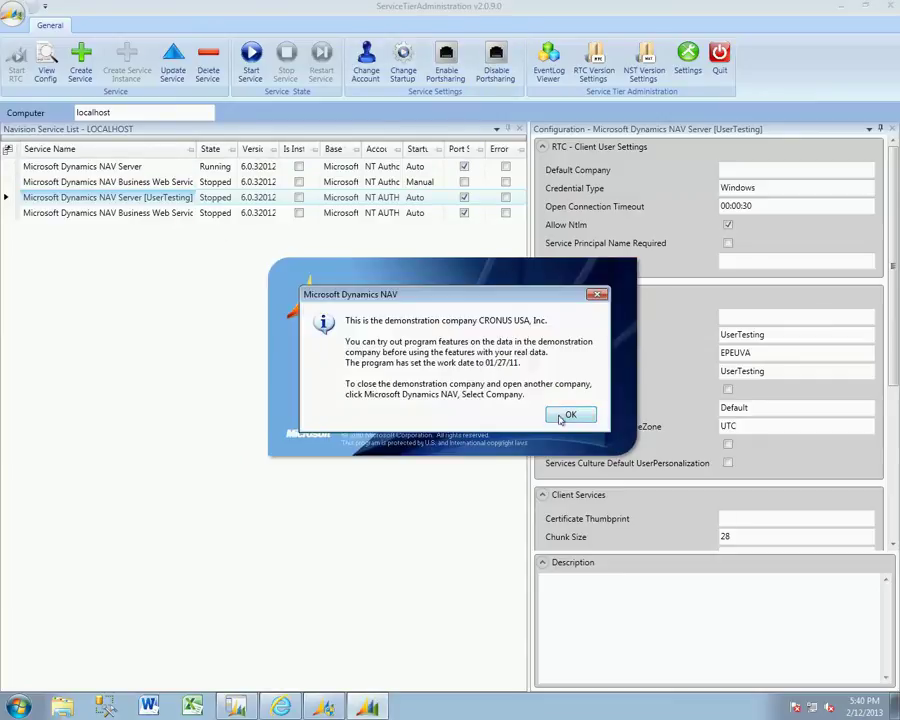
left_click(565, 416)
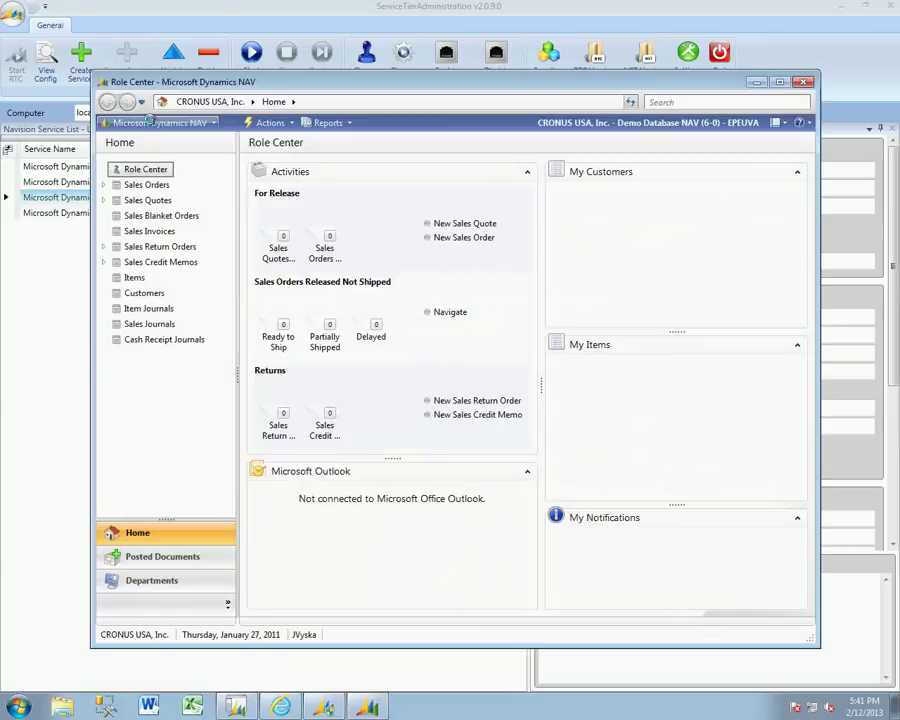
left_click(158, 122)
left_click(148, 173)
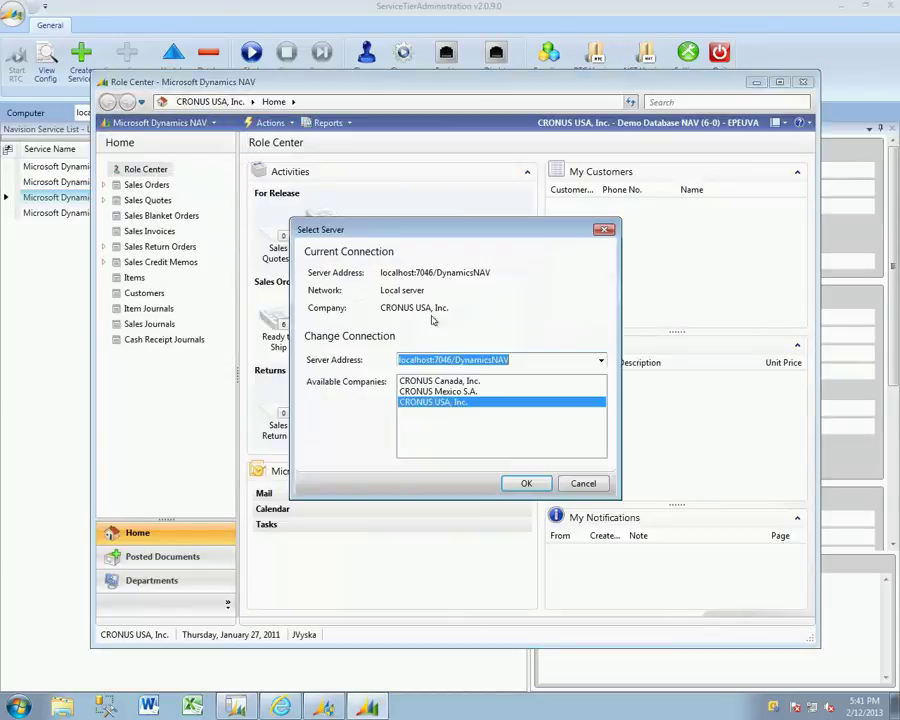
left_click(454, 358)
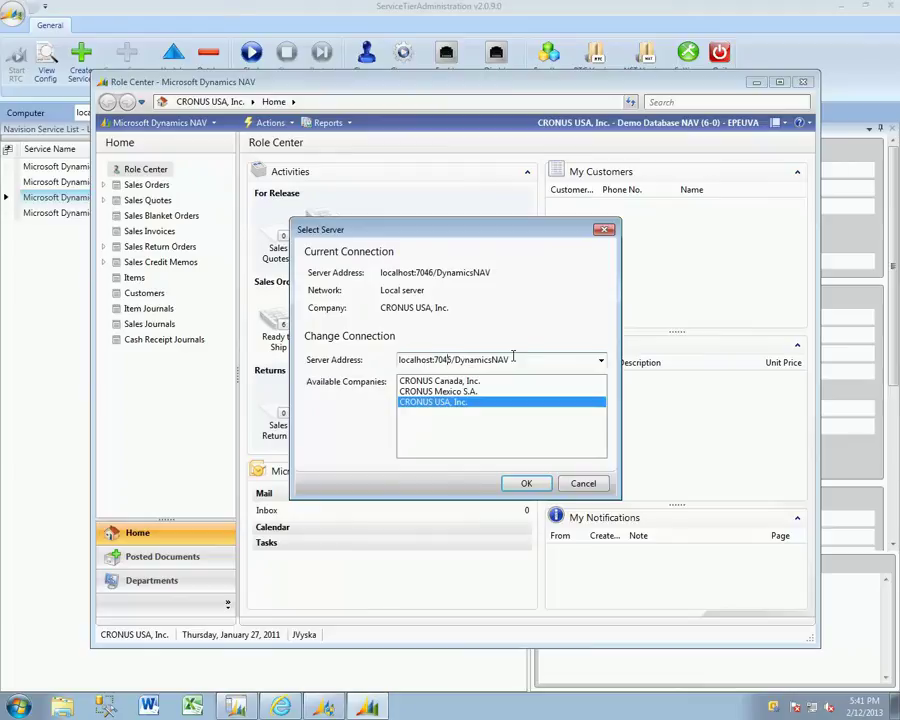
key("BackSpace")
type("6")
left_click_drag(435, 358, 360, 365)
left_click_drag(455, 360, 574, 361)
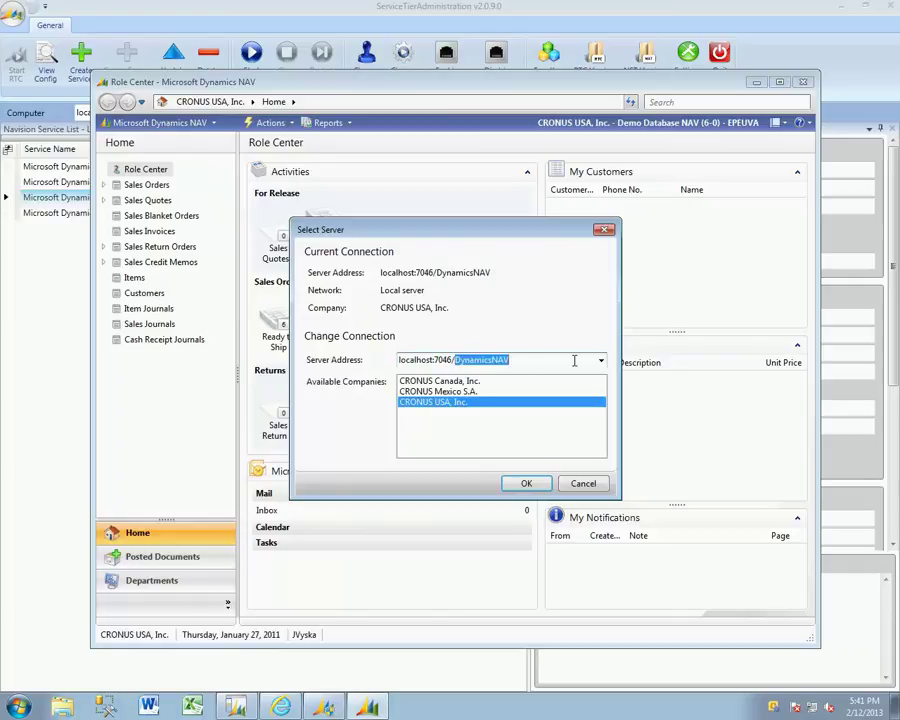
type("User")
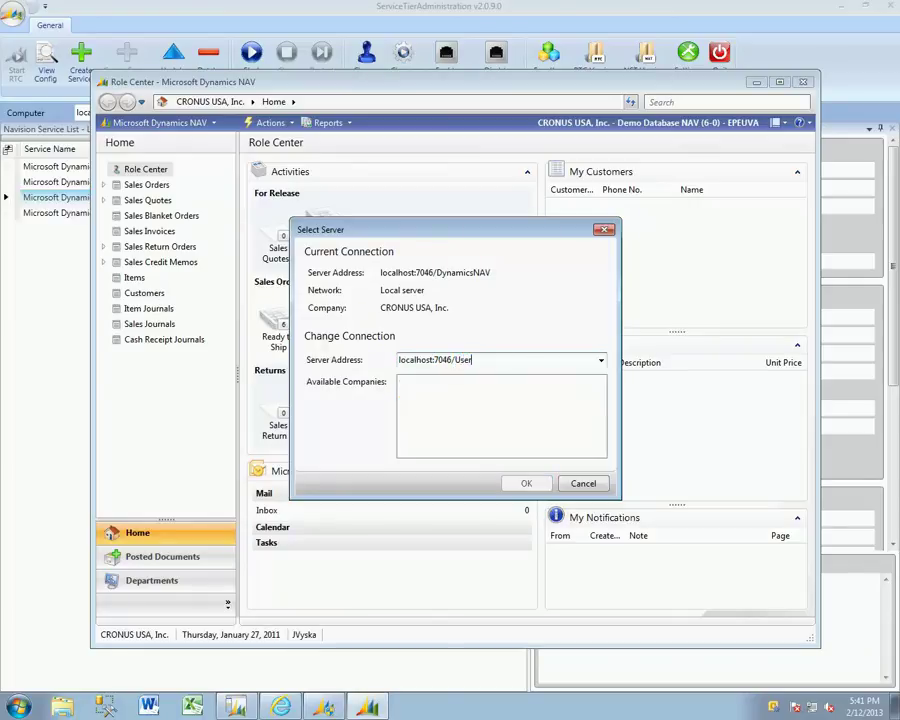
type("Testing")
left_click(600, 362)
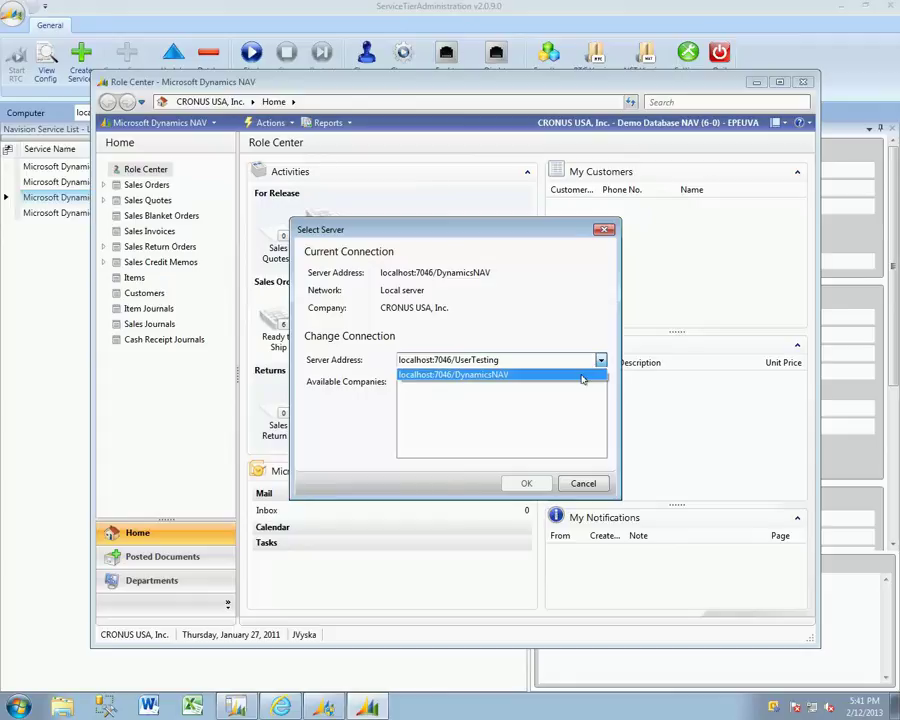
left_click(585, 484)
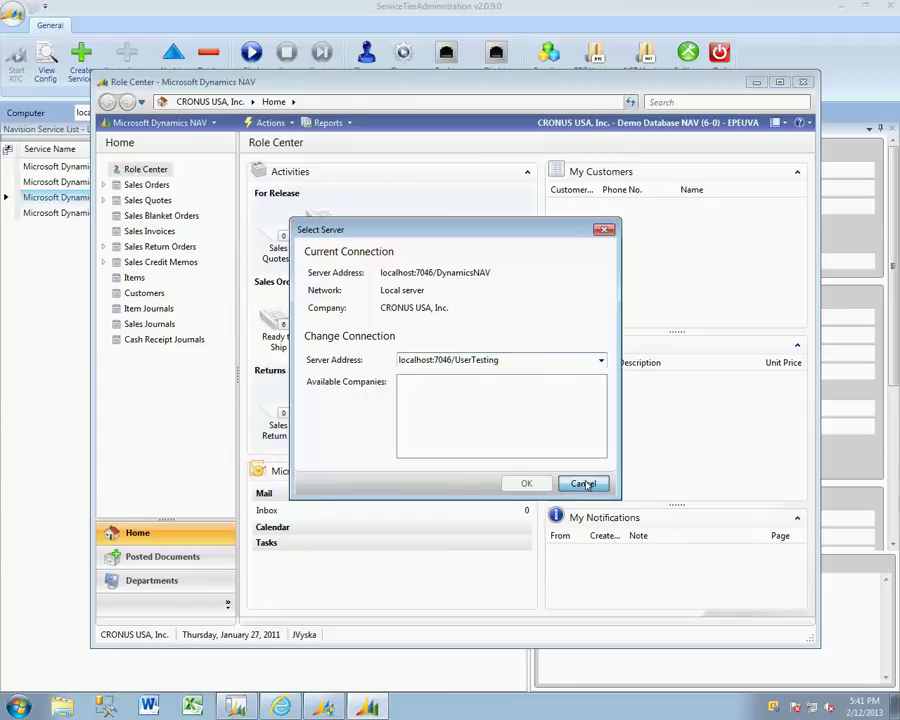
left_click(585, 484)
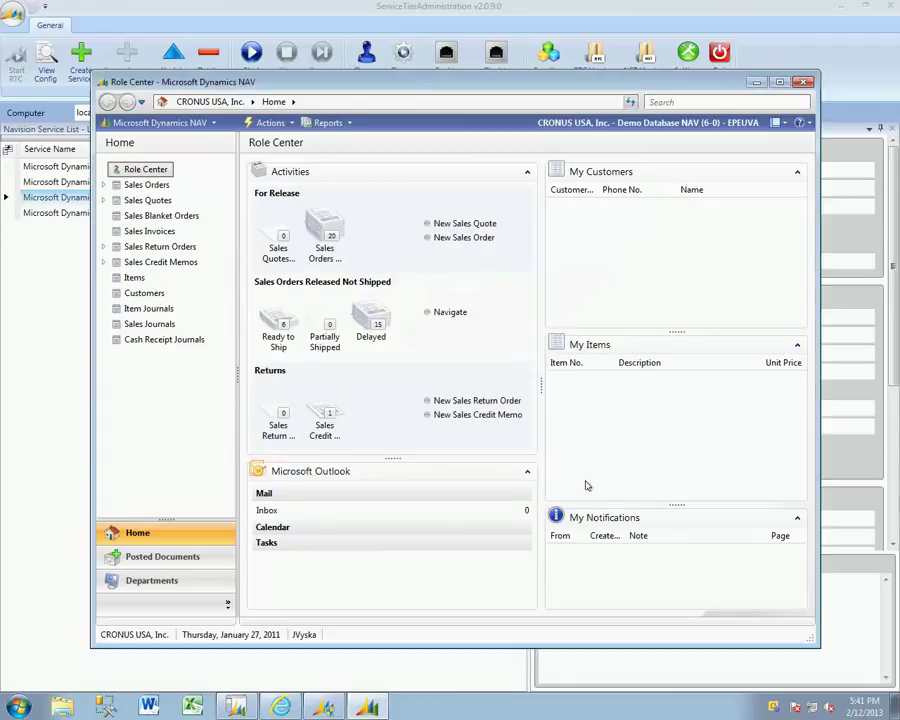